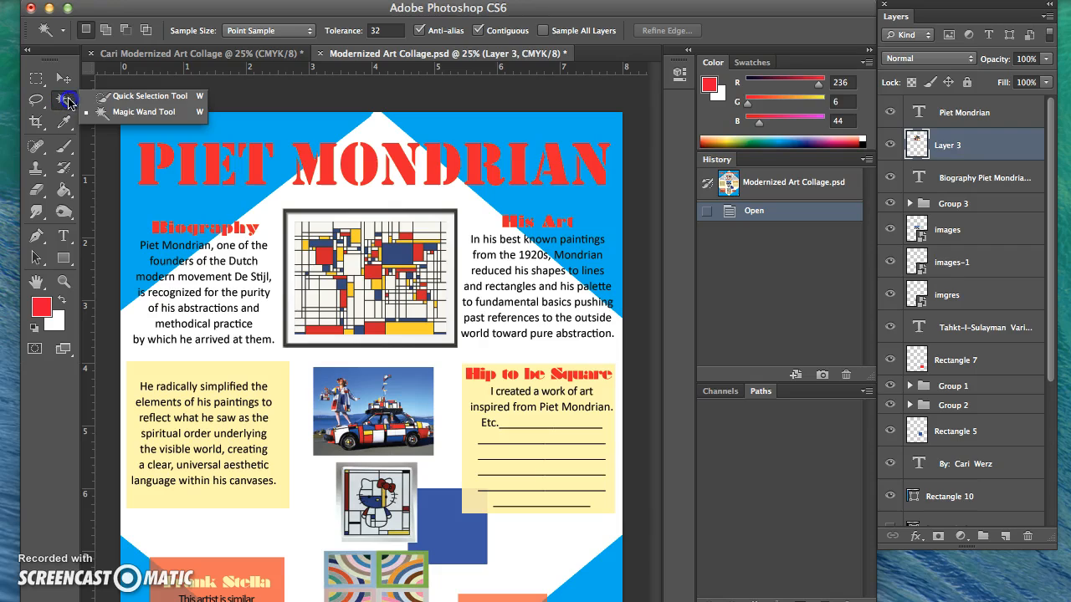
- Choose the Quick Selection tool and activate the images layer holding the car photo, briefly hiding and reshowing it to check
click(122, 110)
click(75, 104)
click(111, 98)
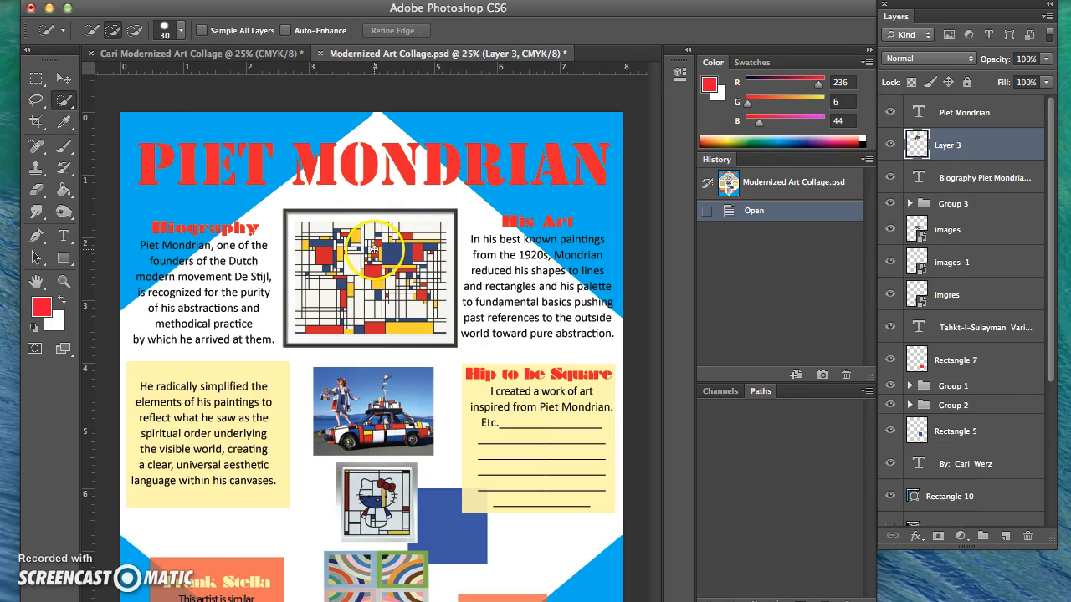
click(953, 239)
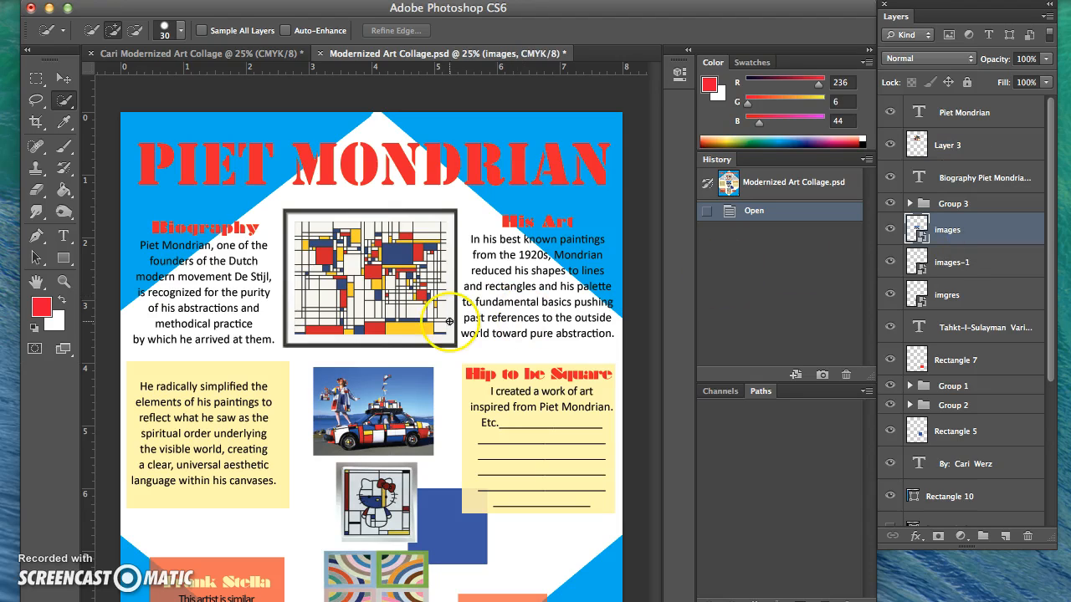
key(super+plus)
key(super+plus)
key(super+plus)
key(super+plus)
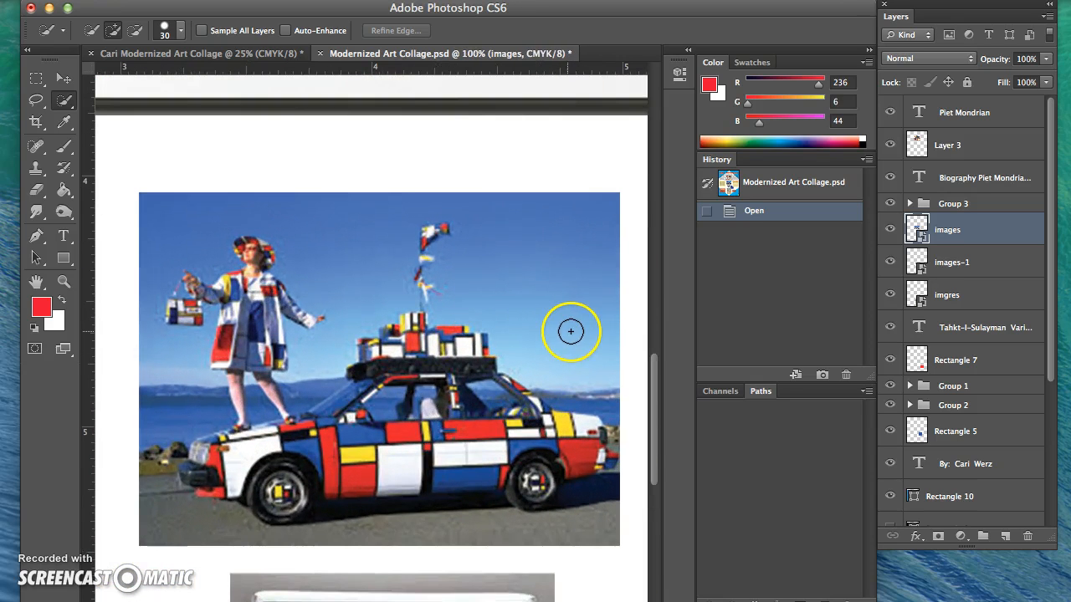
click(890, 230)
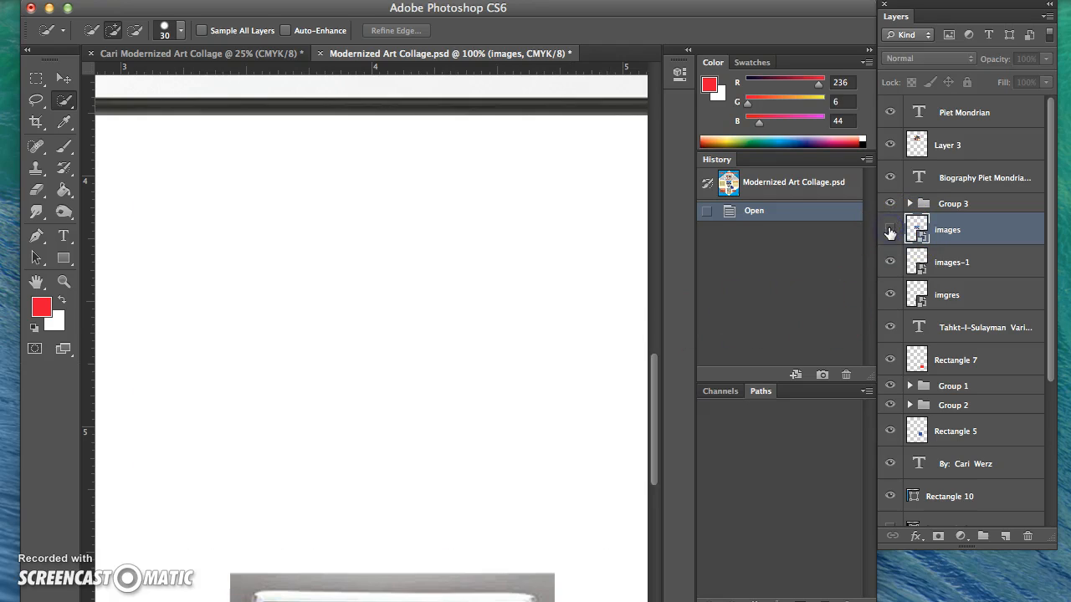
click(890, 229)
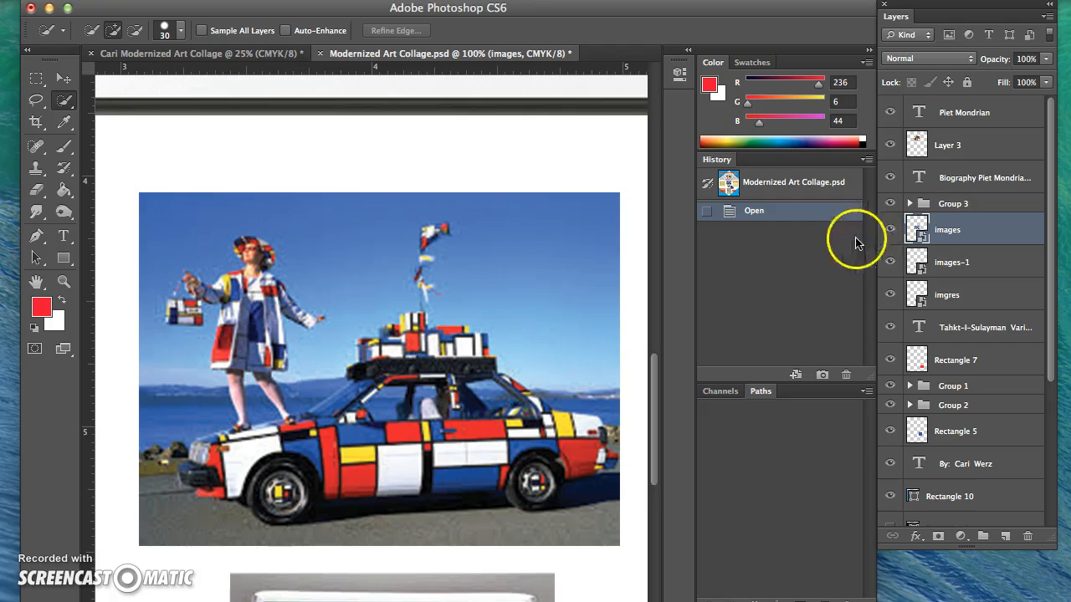
- Select the sky, water and ground around the woman and the painted car with the Quick Selection tool
drag(600, 329, 580, 292)
mouse_move(335, 318)
mouse_down()
mouse_move(205, 434)
mouse_move(197, 408)
mouse_move(159, 447)
mouse_up()
drag(162, 501, 167, 502)
click(604, 389)
drag(583, 397, 573, 395)
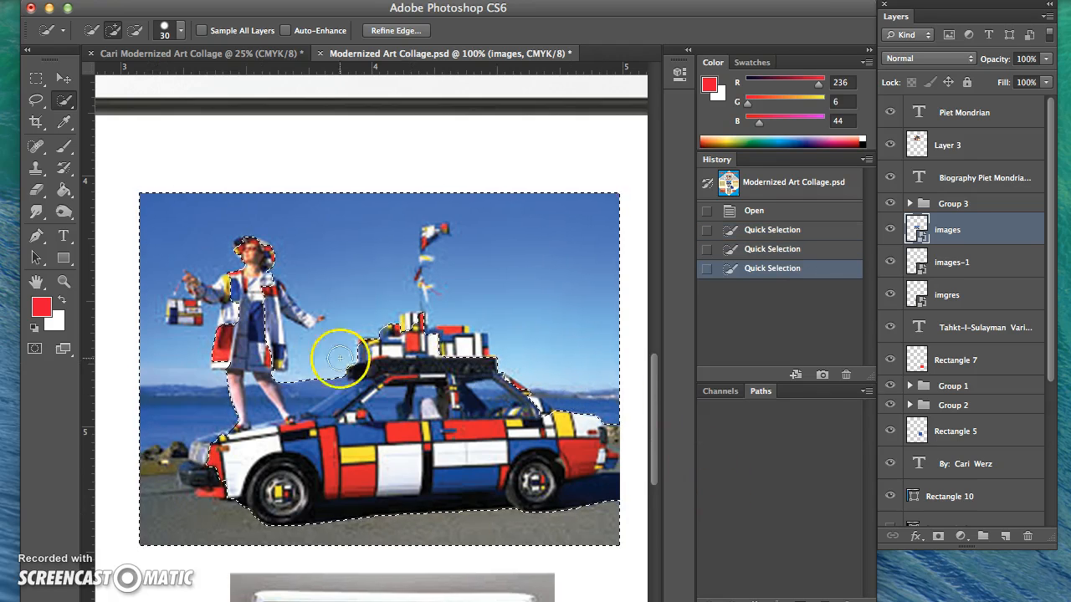
click(305, 386)
click(258, 408)
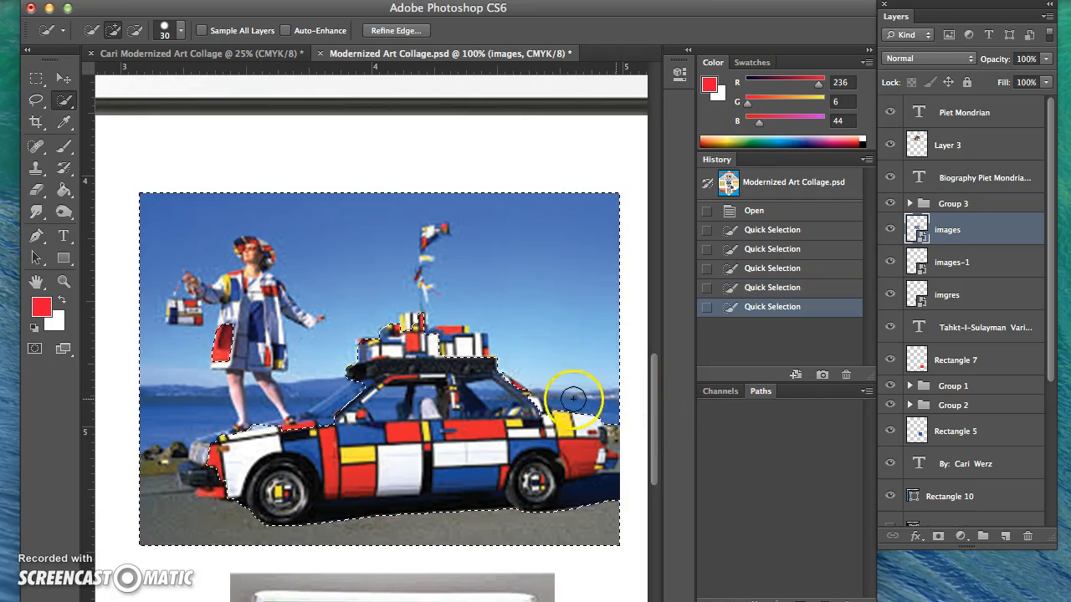
drag(496, 394, 461, 393)
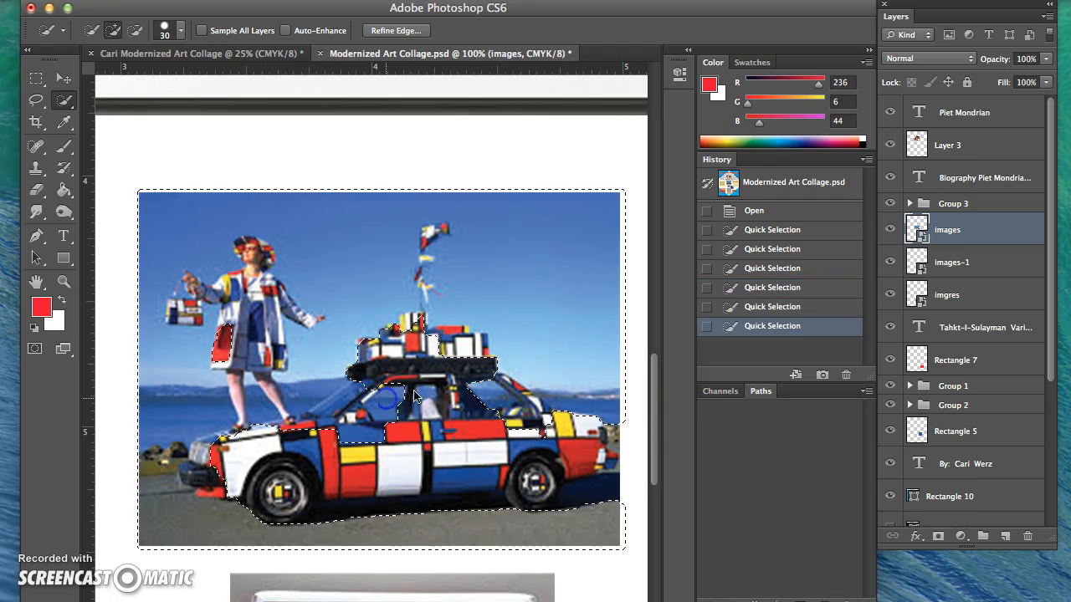
click(422, 398)
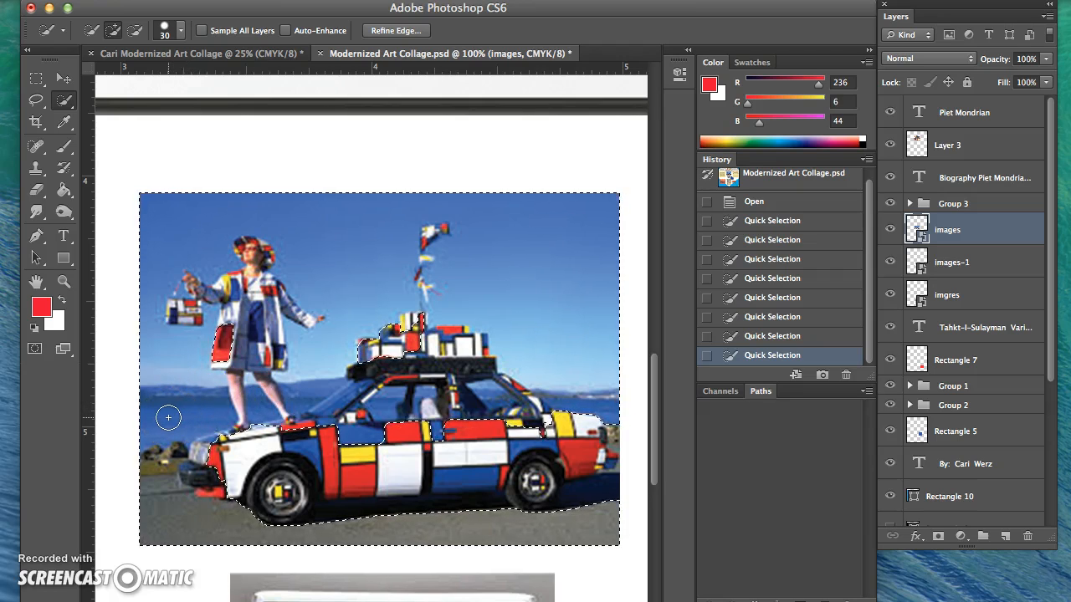
- Refine the selection in Quick Mask mode by brushing black over the woman and car, and return to the normal selection
click(35, 355)
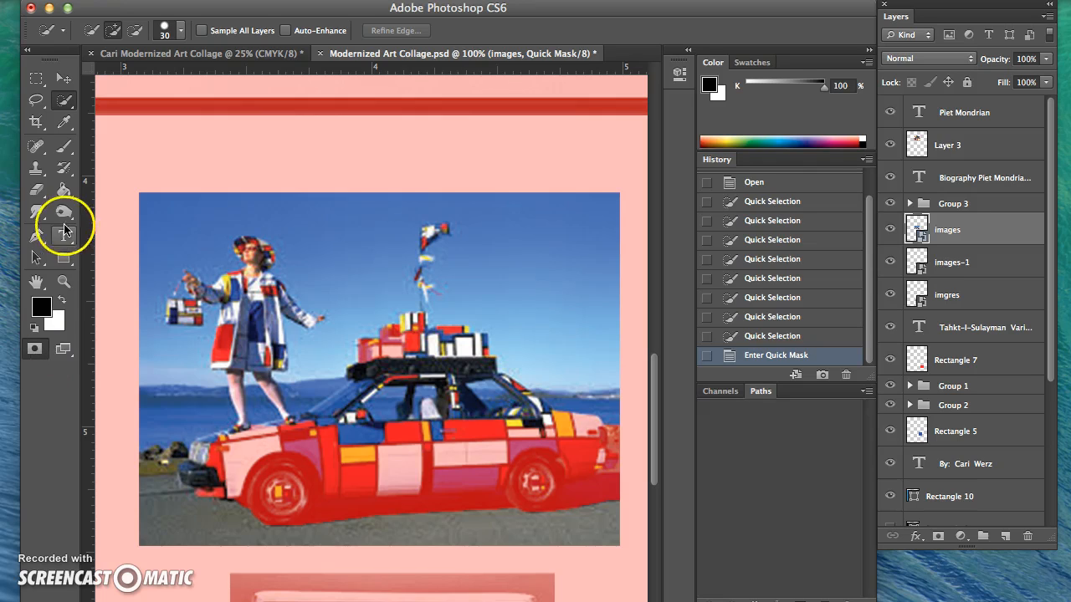
click(65, 156)
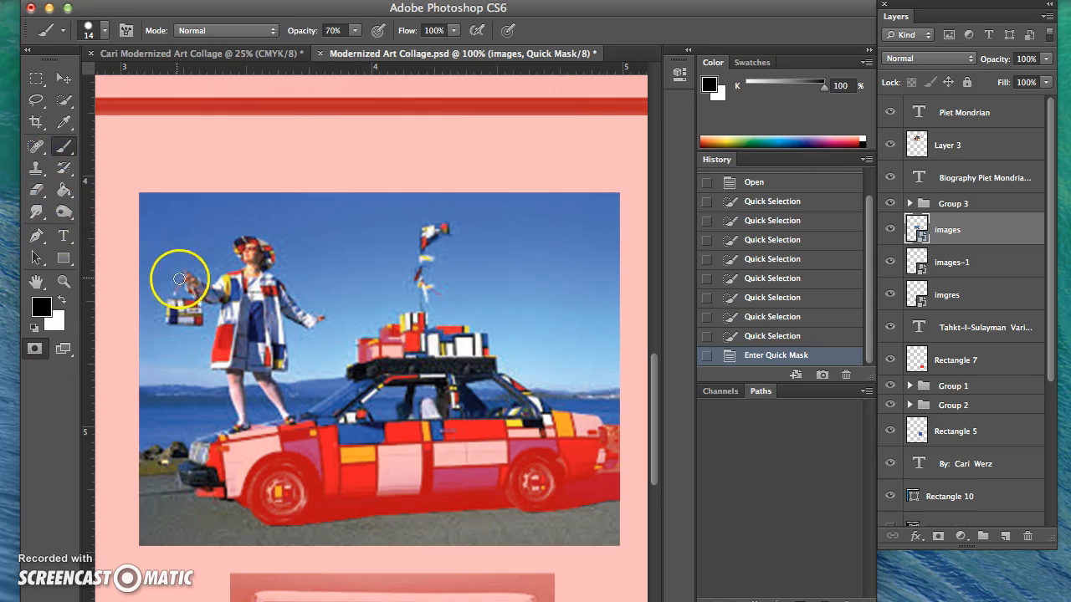
mouse_move(239, 312)
mouse_down()
mouse_move(245, 352)
mouse_move(256, 305)
mouse_move(259, 335)
mouse_move(268, 311)
mouse_move(280, 361)
mouse_up()
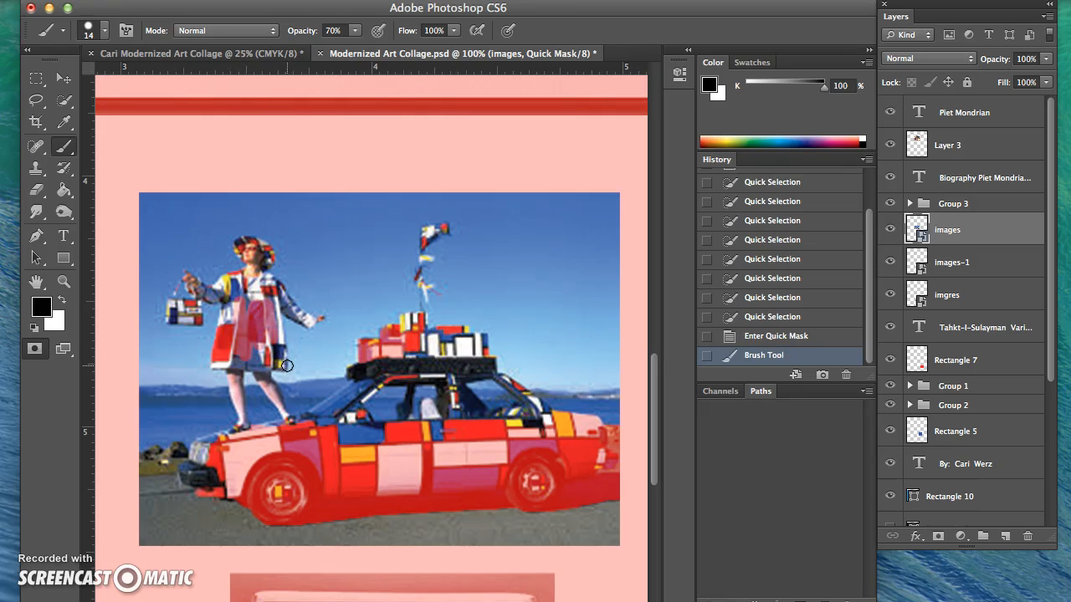
click(281, 366)
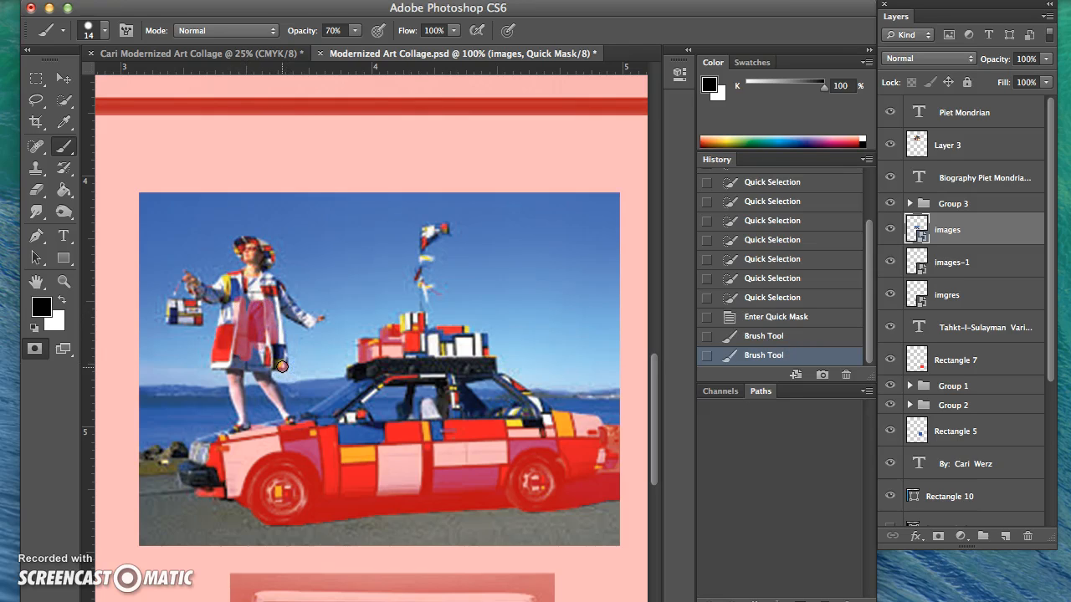
mouse_move(281, 349)
mouse_down()
mouse_move(274, 311)
mouse_move(282, 327)
mouse_move(284, 316)
mouse_move(310, 322)
mouse_move(266, 279)
mouse_move(189, 281)
mouse_move(210, 296)
mouse_move(245, 296)
mouse_move(228, 311)
mouse_move(214, 360)
mouse_move(266, 365)
mouse_move(249, 372)
mouse_up()
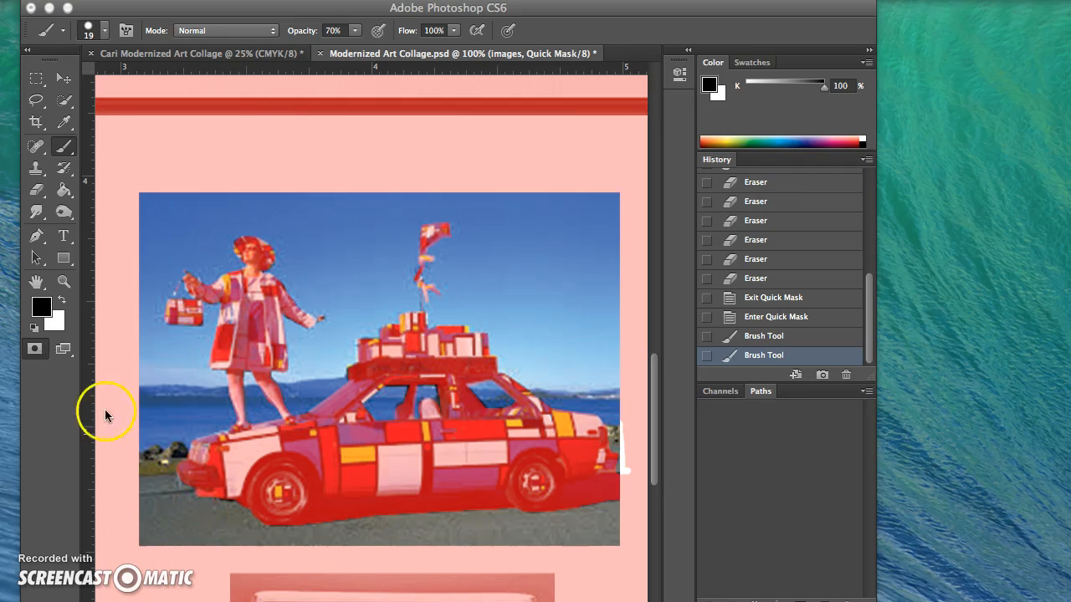
click(35, 357)
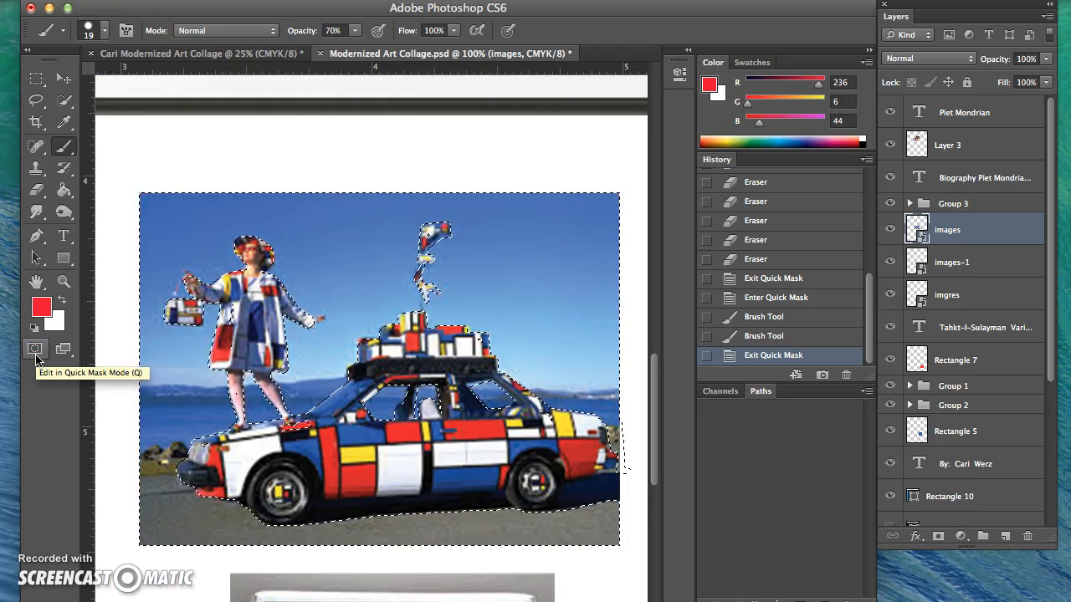
- Try to delete the selected background from the images layer, and rasterize its smart object
key(Delete)
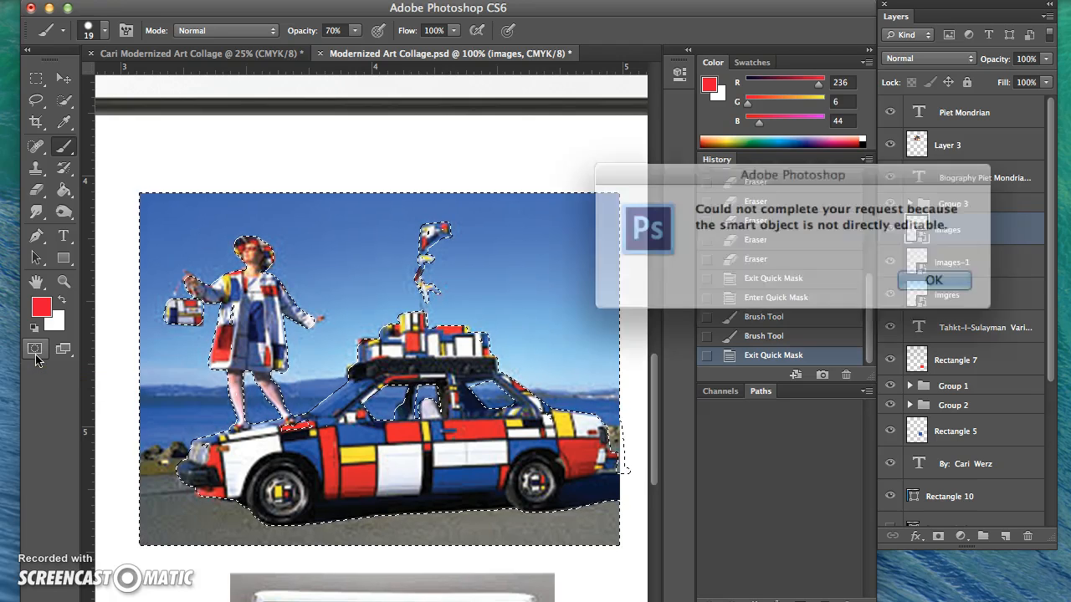
click(915, 276)
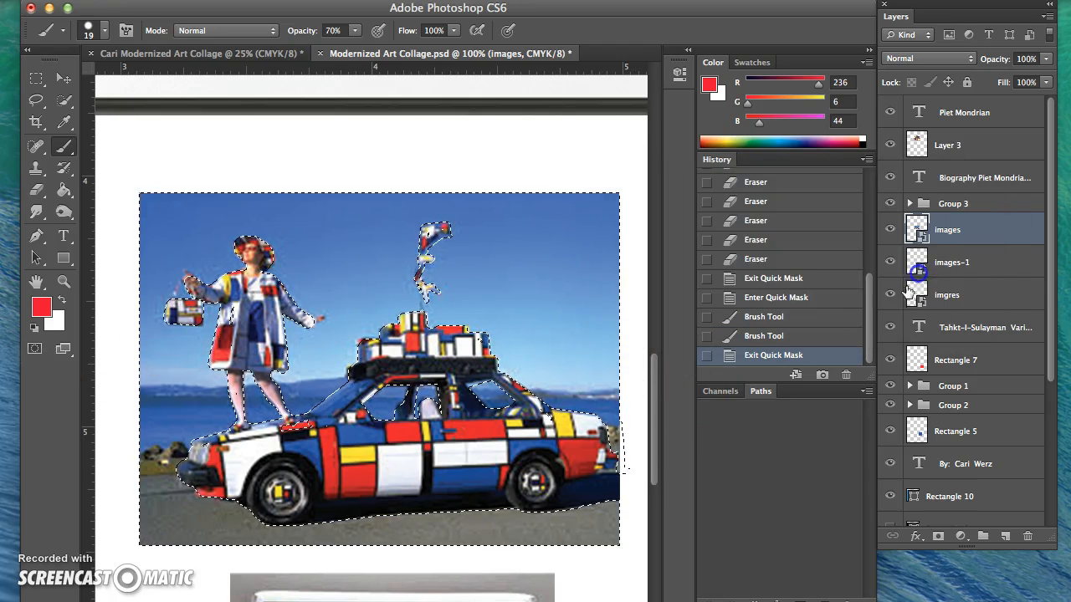
click(251, 0)
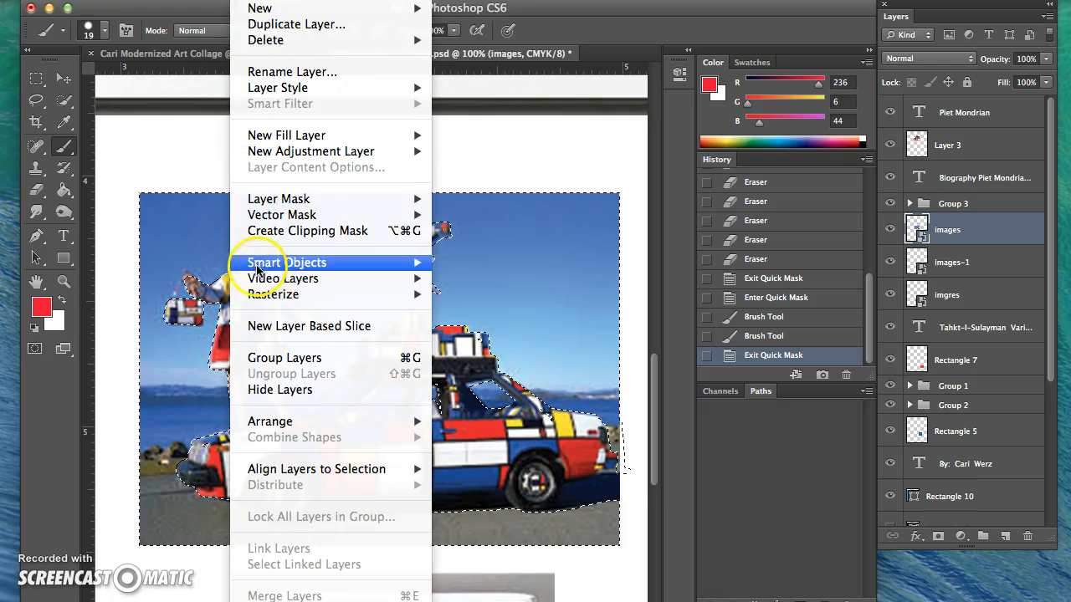
click(480, 357)
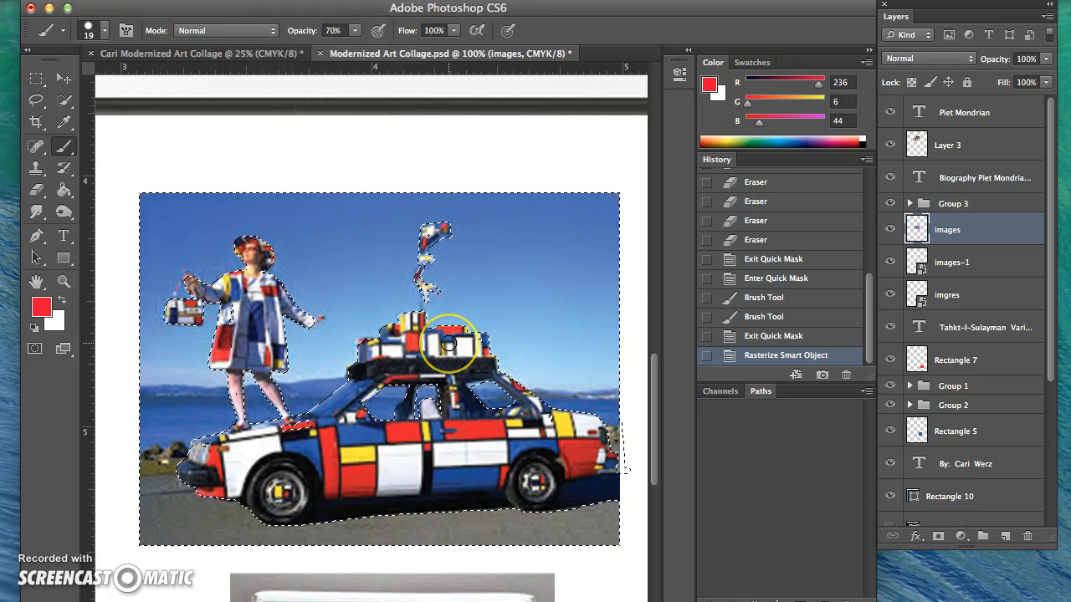
- Clear the selected background of the car photo and step back in the history to the rasterized state
key(Delete)
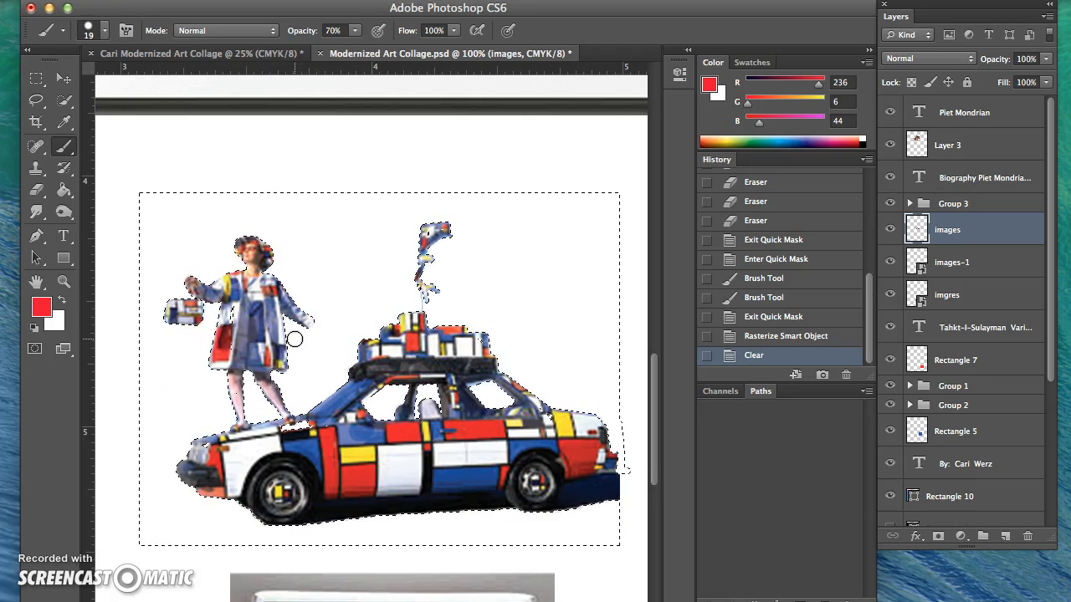
click(787, 338)
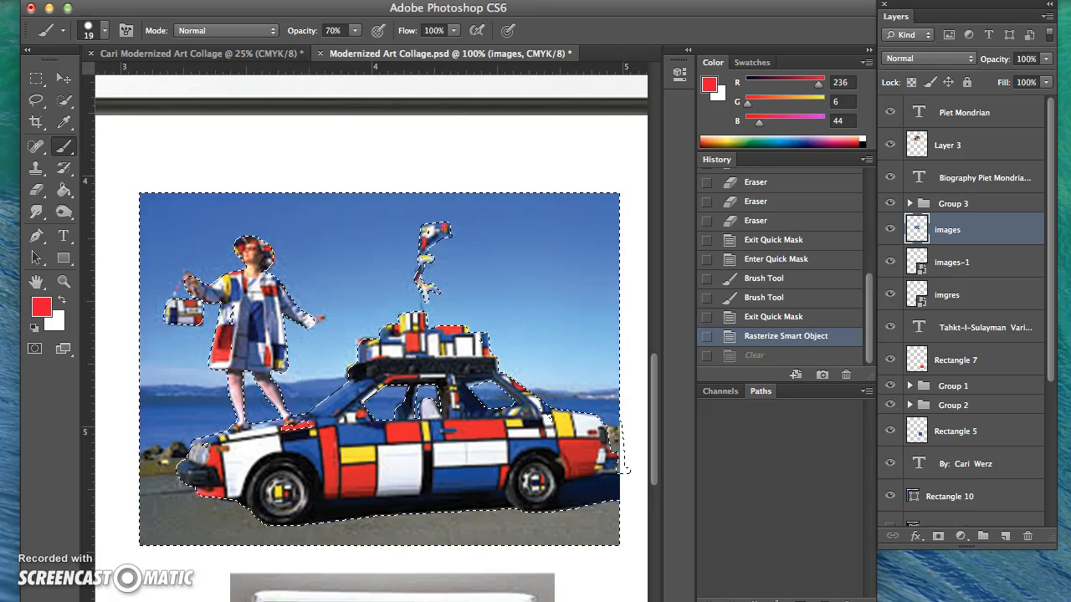
- Remove the selection, add a layer mask to the images layer and make the layer's image active
key(super+d)
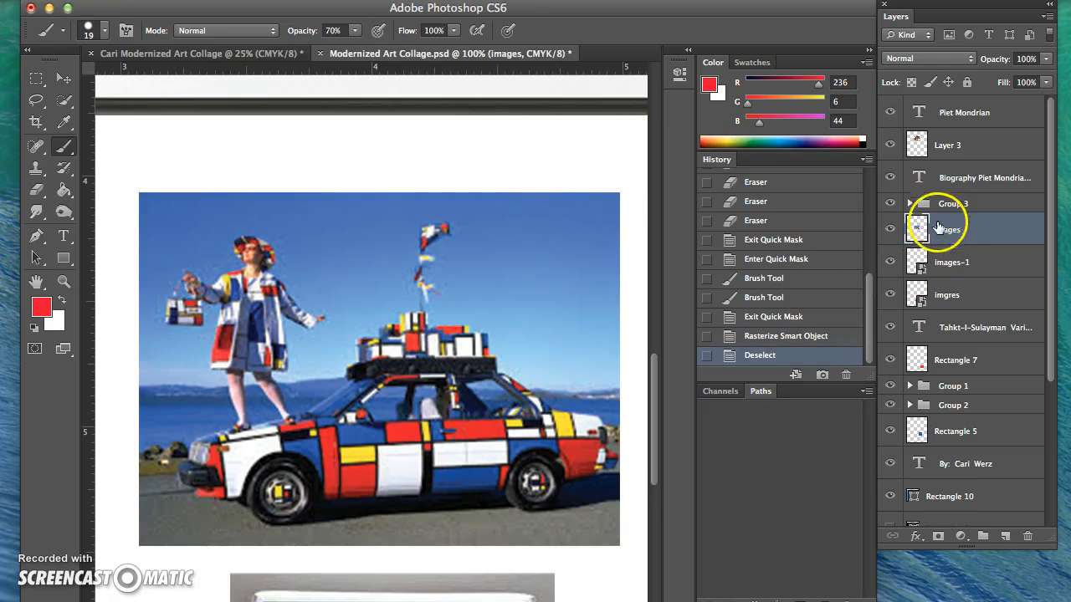
click(937, 536)
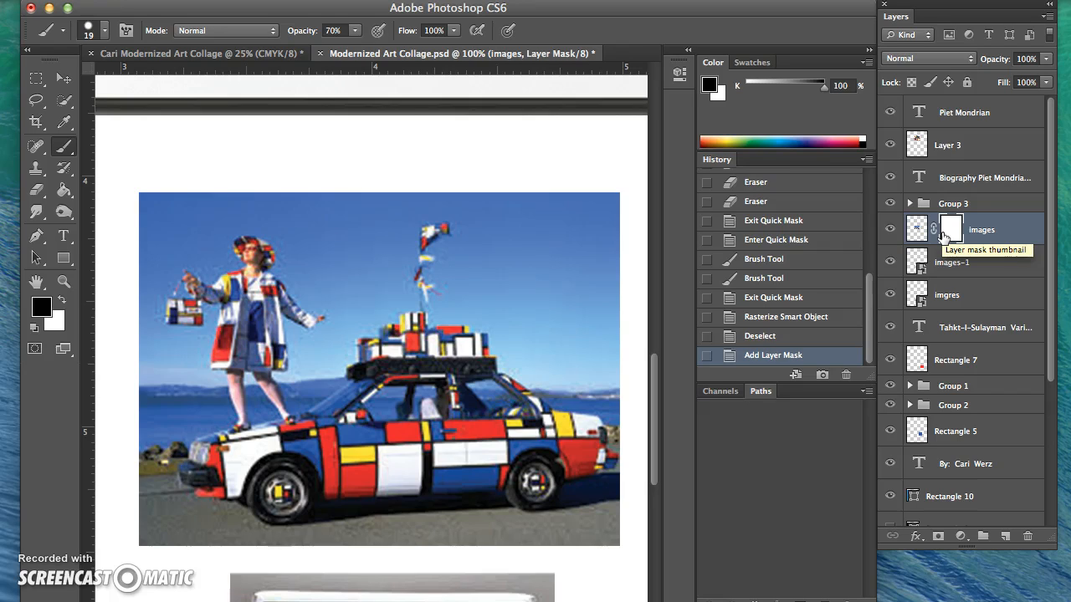
click(917, 230)
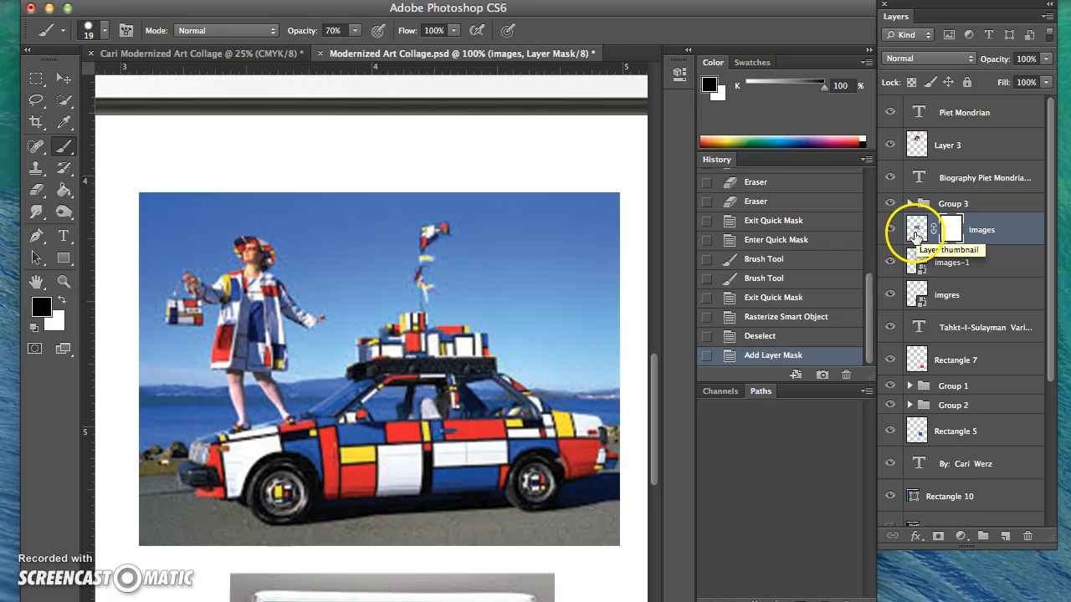
click(752, 224)
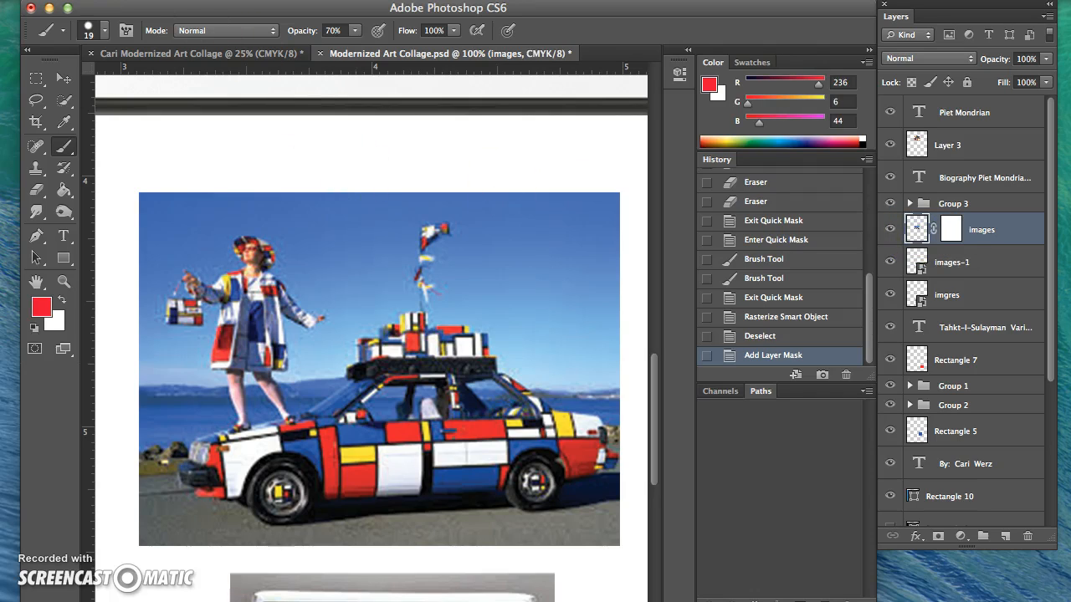
- Restore the previous background selection around the woman and car with Reselect
click(249, 0)
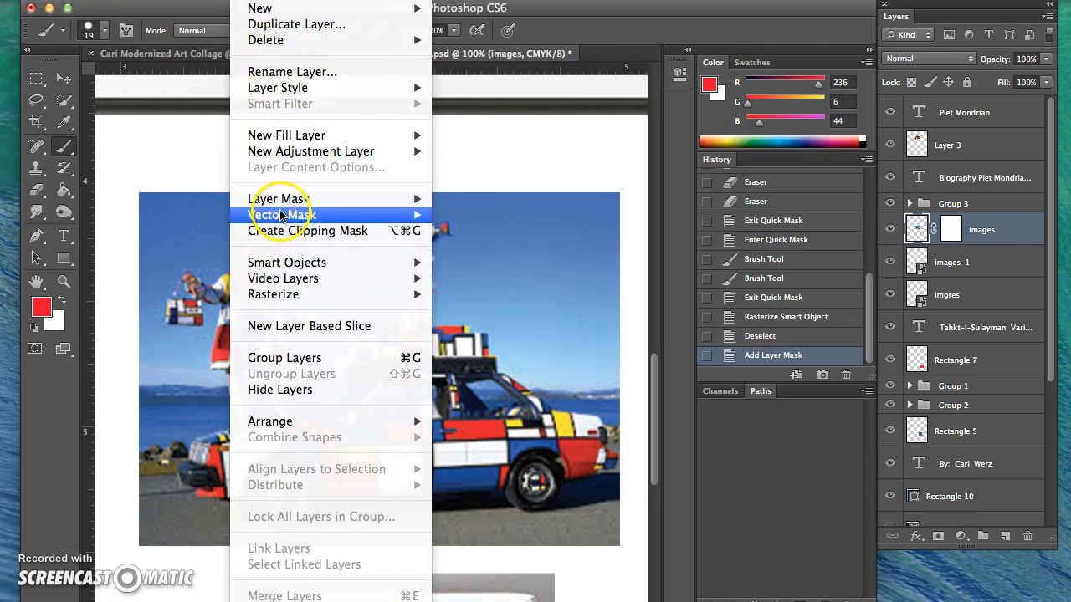
mouse_move(201, 0)
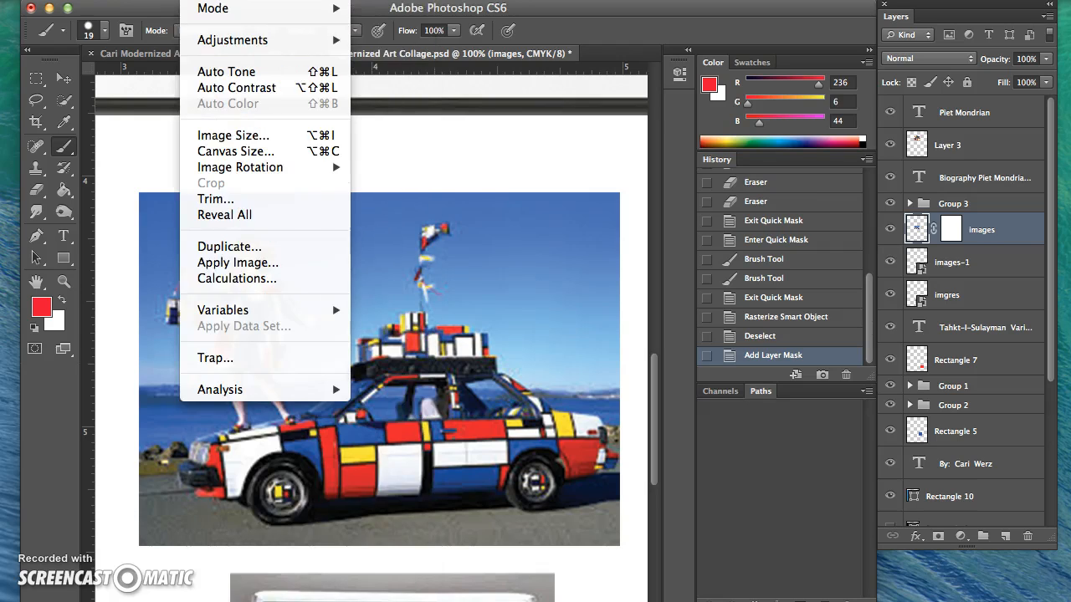
mouse_move(251, 0)
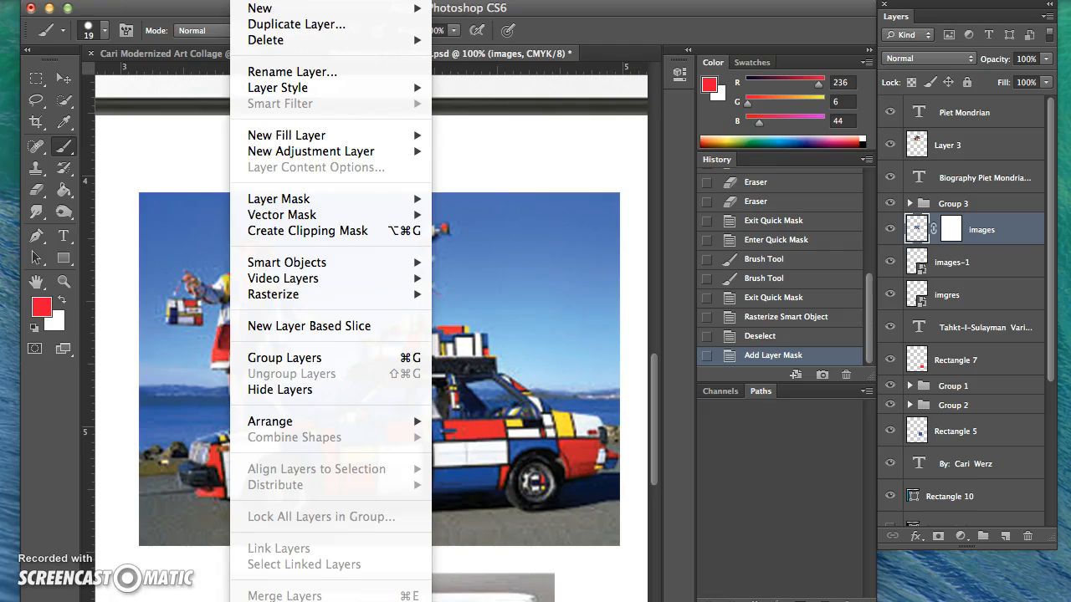
mouse_move(335, 0)
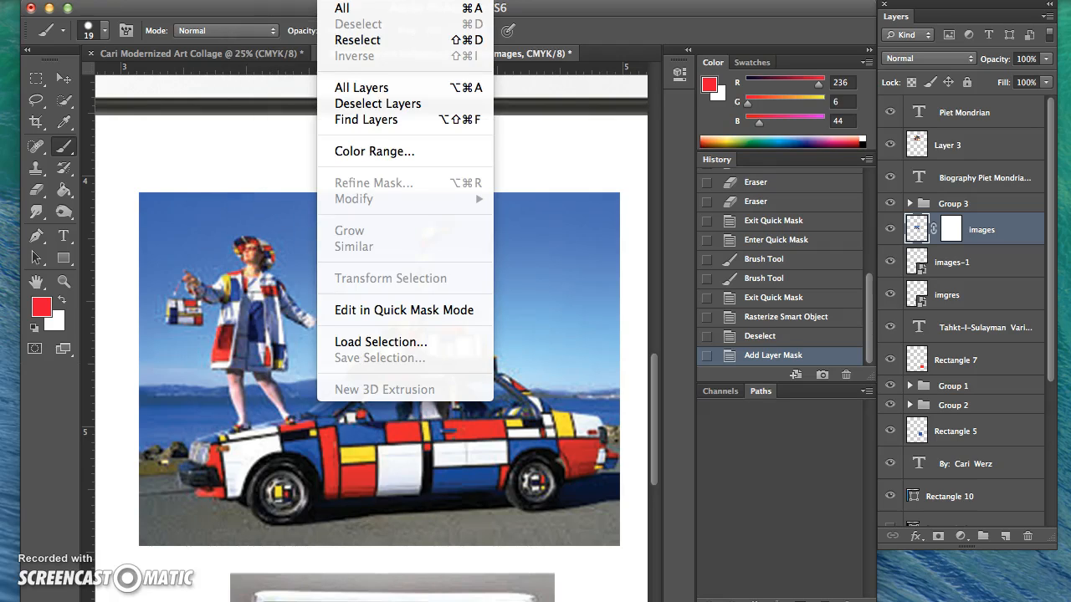
click(343, 39)
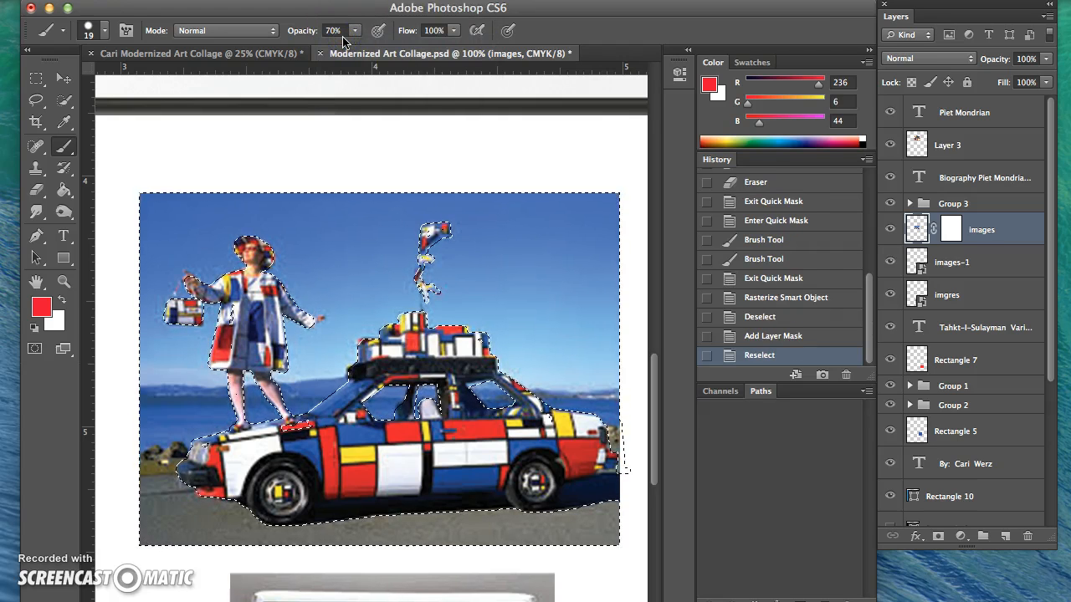
- Brush black at 70% opacity on the images layer's mask to partly hide the sky around the woman's head
click(952, 232)
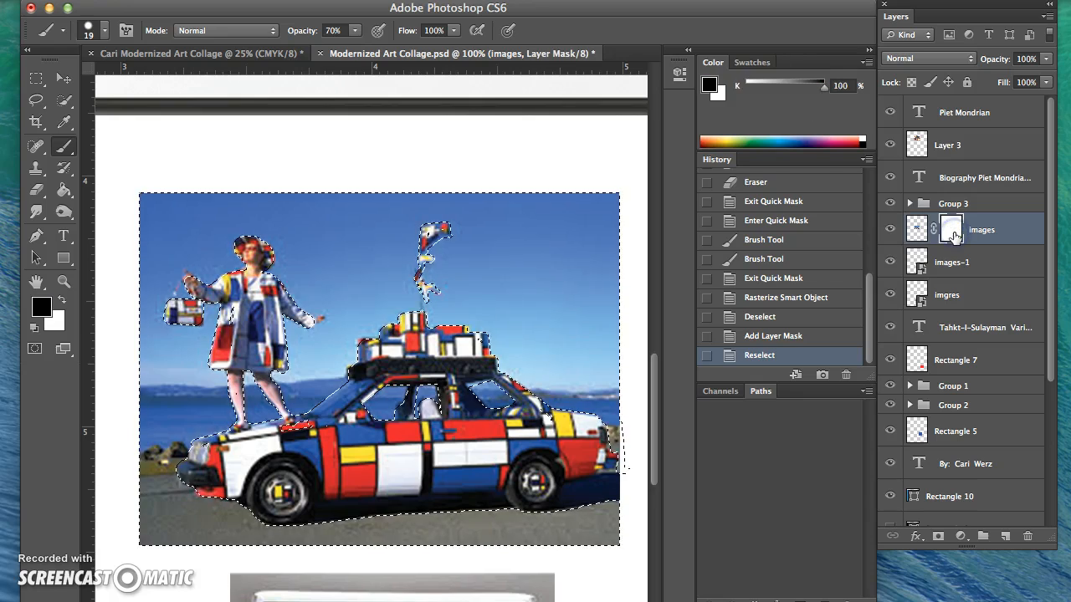
click(69, 154)
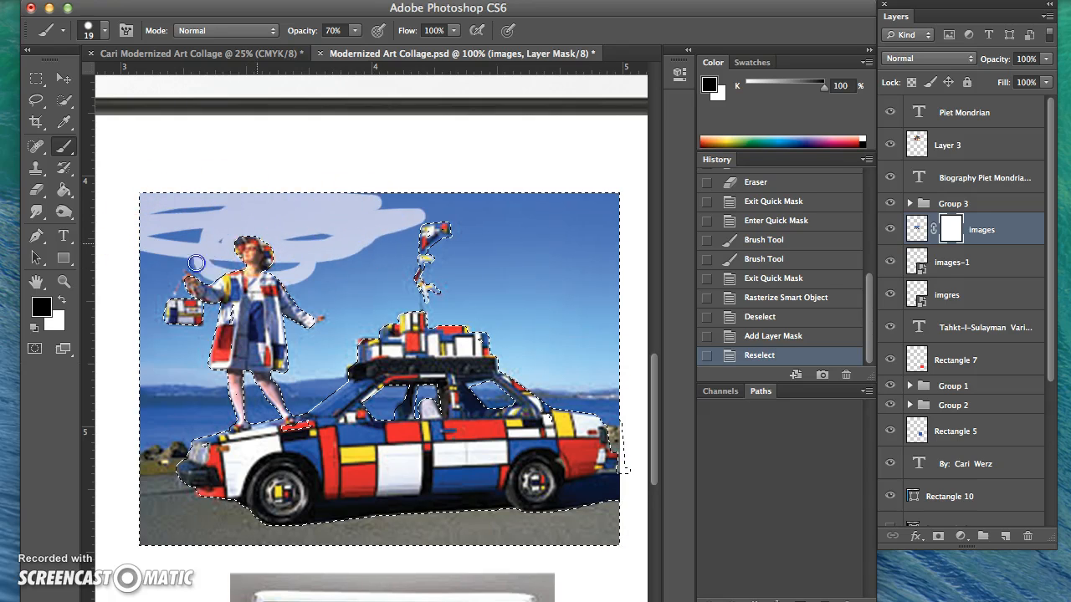
drag(195, 264, 220, 267)
- Raise the brush opacity to 100% and paint black on the mask to fully hide part of the sky
click(356, 32)
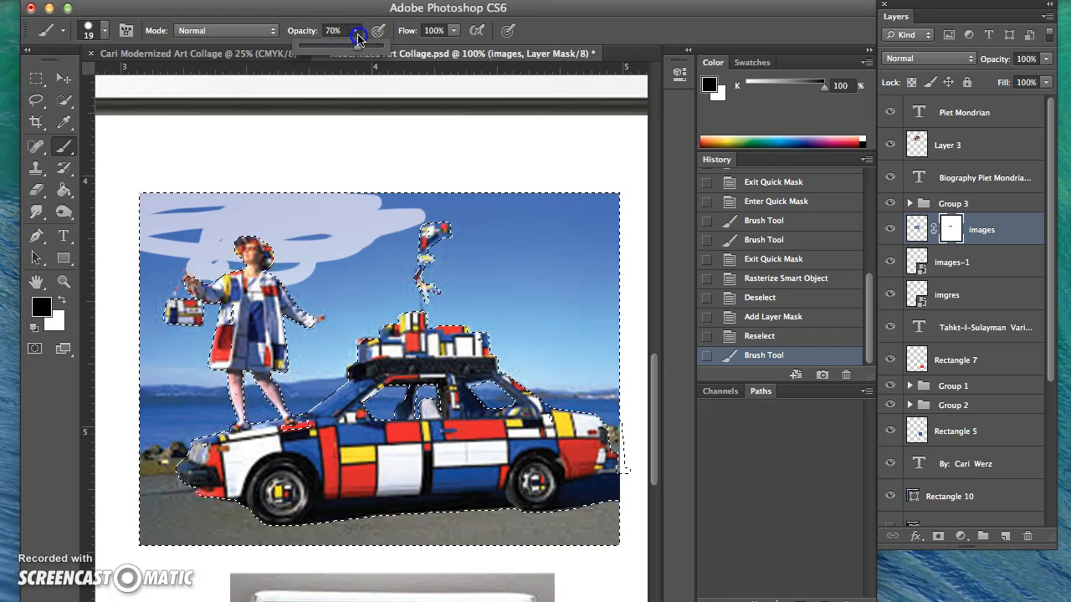
click(245, 210)
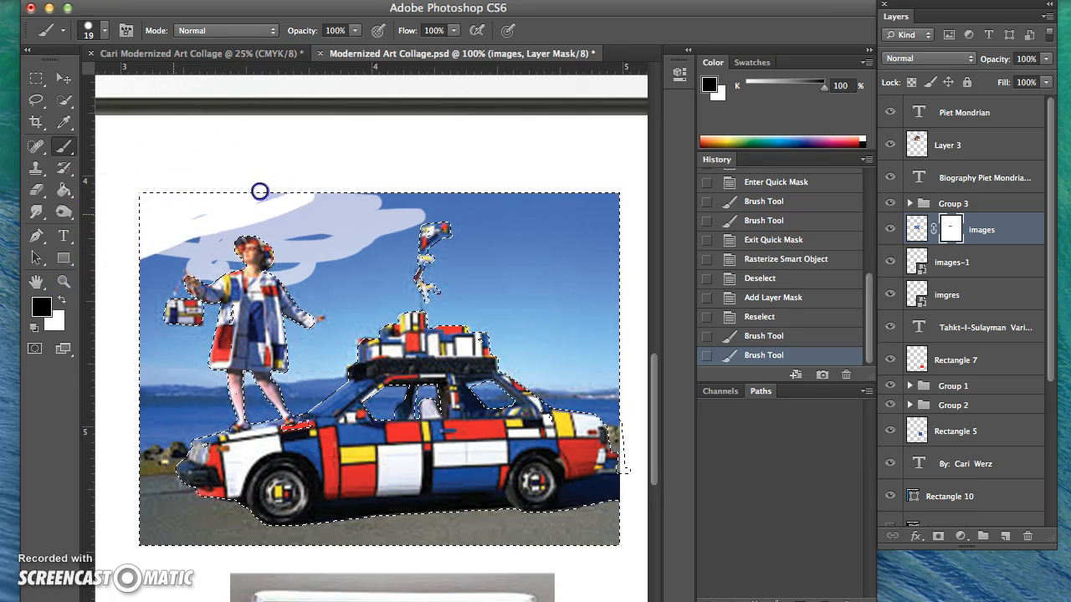
click(153, 237)
- Paint white on the images layer's mask to bring back part of the hidden sky, and return the foreground to black
click(65, 300)
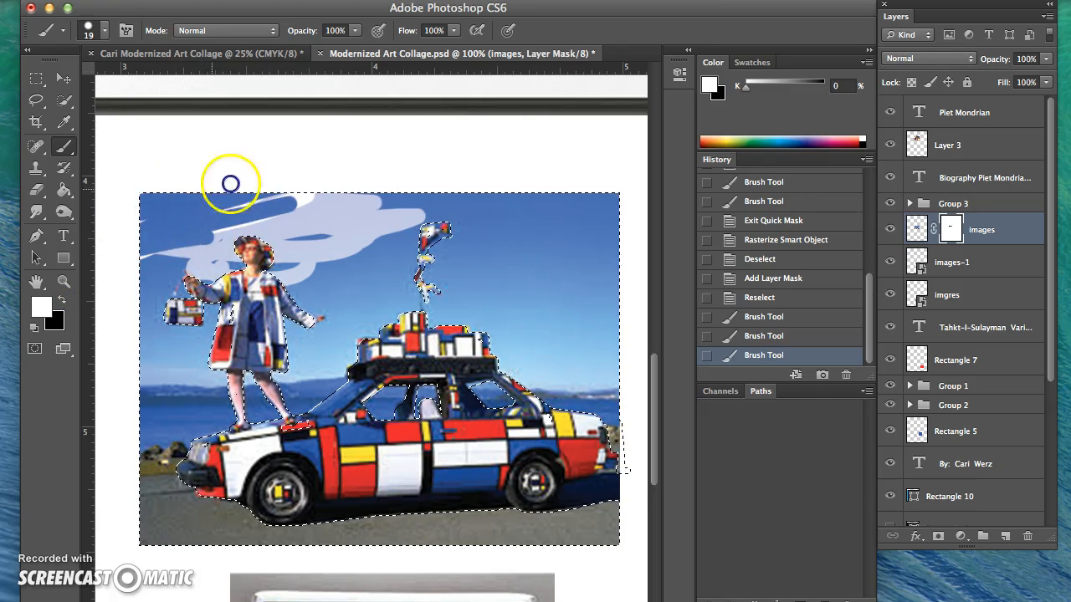
click(230, 183)
click(65, 303)
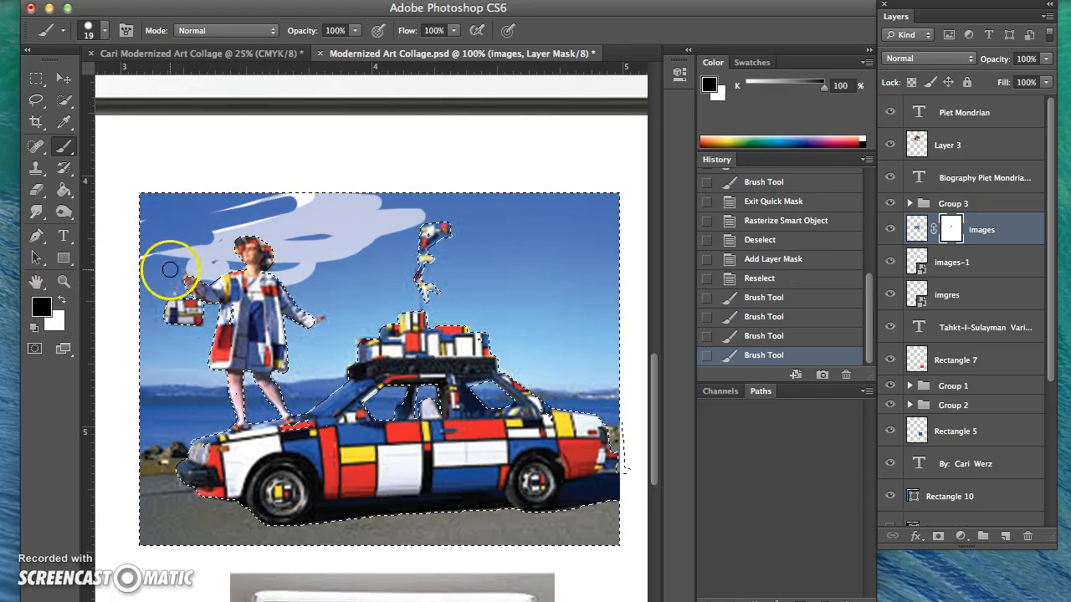
- Enlarge the brush to 172 px and paint black on the mask to hide the whole selected background around the woman and car
click(96, 32)
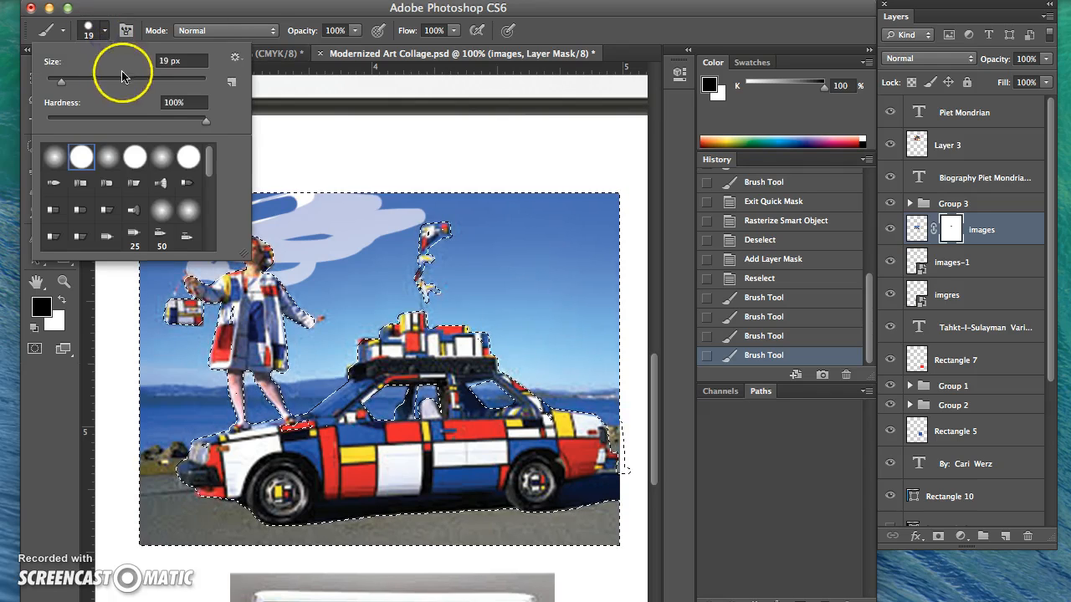
click(155, 83)
mouse_move(407, 207)
mouse_down()
mouse_move(55, 213)
mouse_move(348, 257)
mouse_up()
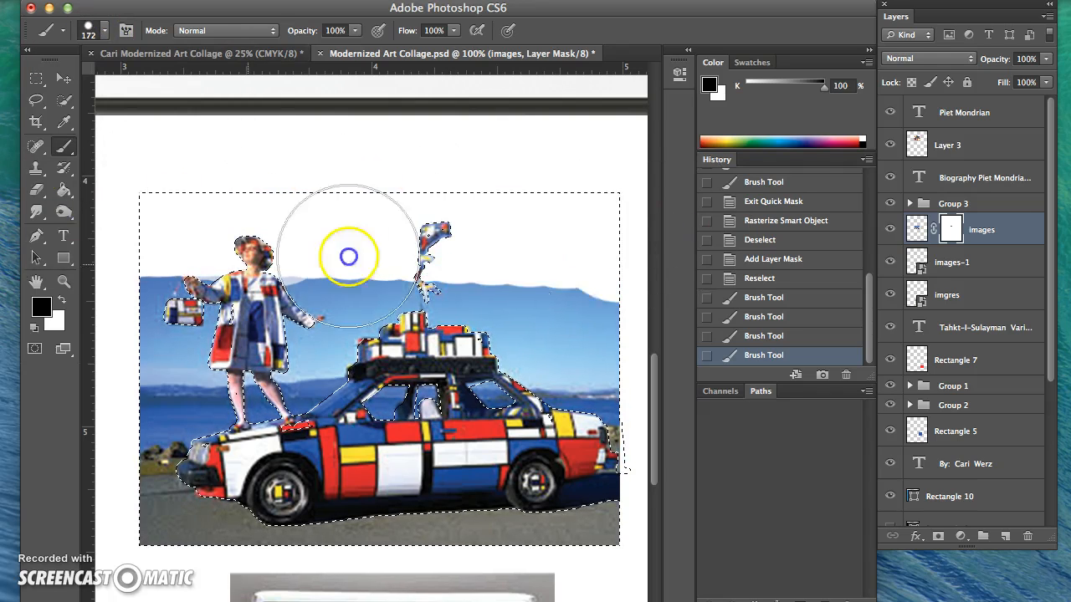
mouse_move(640, 344)
mouse_down()
mouse_move(755, 474)
mouse_move(131, 459)
mouse_move(82, 509)
mouse_move(602, 543)
mouse_move(595, 234)
mouse_move(169, 189)
mouse_move(267, 575)
mouse_move(598, 454)
mouse_move(258, 102)
mouse_up()
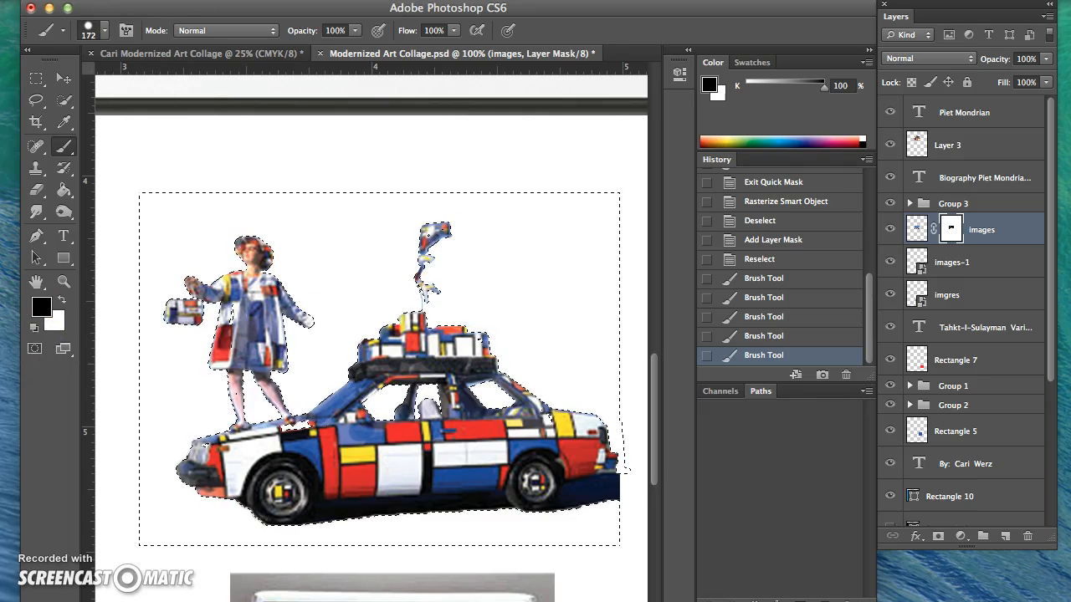
- Deselect and paint black on the mask over the thin leftover outline along the photo's upper edges
click(293, 1)
click(333, 23)
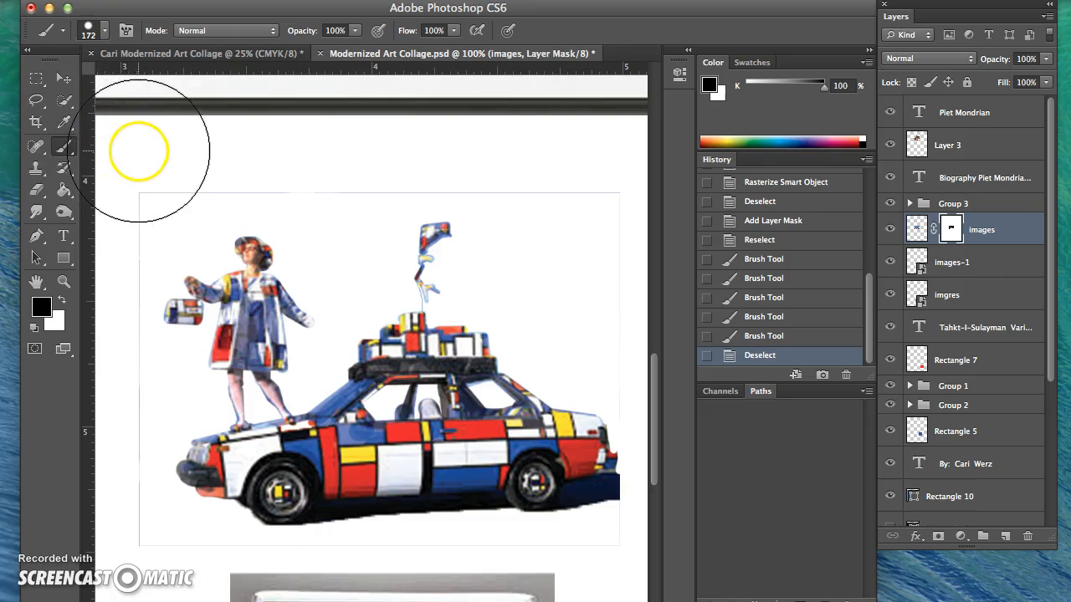
mouse_move(138, 151)
mouse_down()
mouse_move(226, 141)
mouse_move(413, 155)
mouse_move(495, 145)
mouse_move(582, 158)
mouse_move(617, 203)
mouse_move(676, 351)
mouse_move(684, 412)
mouse_up()
mouse_move(121, 194)
mouse_down()
mouse_move(55, 347)
mouse_move(69, 335)
mouse_up()
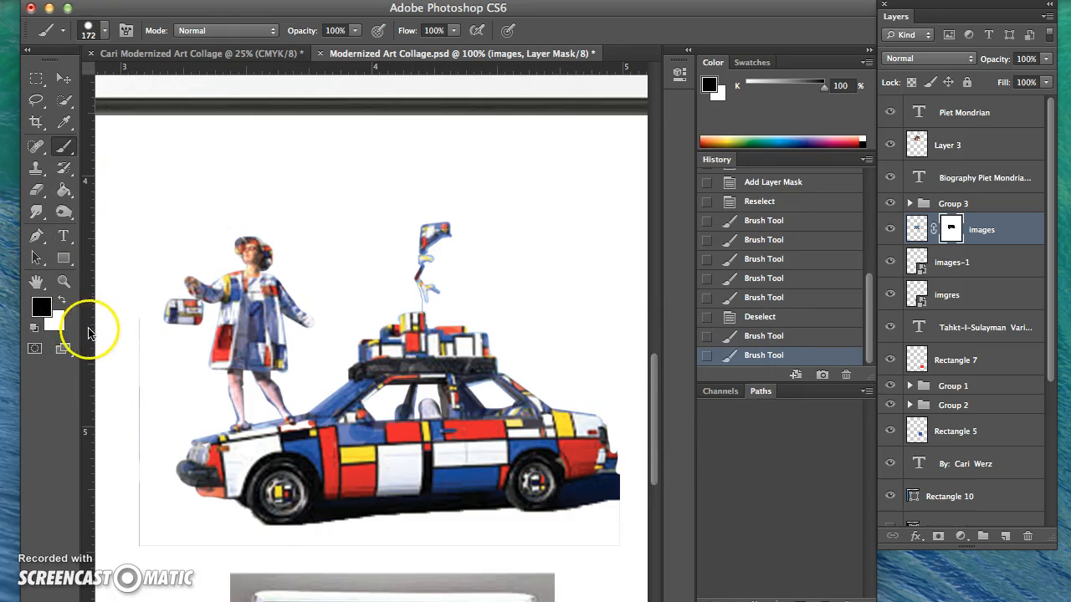
- Reduce the brush to 33 px and mask out the remaining outline along the photo's lower left and bottom edges
click(105, 37)
click(73, 81)
mouse_move(131, 317)
mouse_down()
mouse_move(125, 518)
mouse_move(136, 551)
mouse_move(225, 564)
mouse_move(174, 544)
mouse_move(286, 556)
mouse_move(591, 557)
mouse_move(614, 555)
mouse_move(631, 509)
mouse_up()
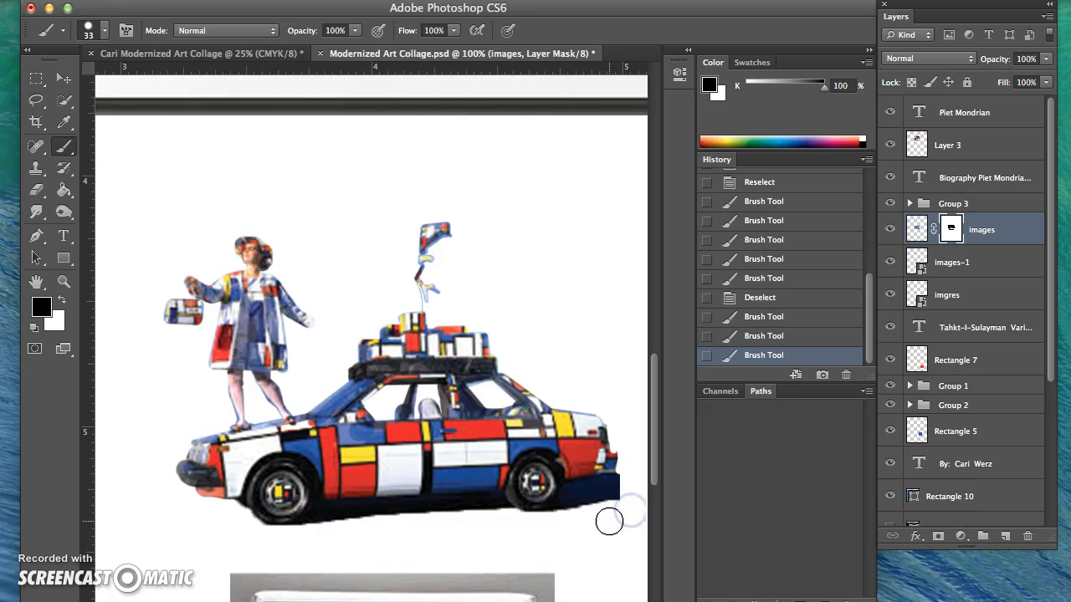
- On Layer 3, select the painting's upper red square, large blue rectangle, and bottom yellow and two red blocks with the Magic Wand
key(super+minus)
key(super+minus)
key(super+minus)
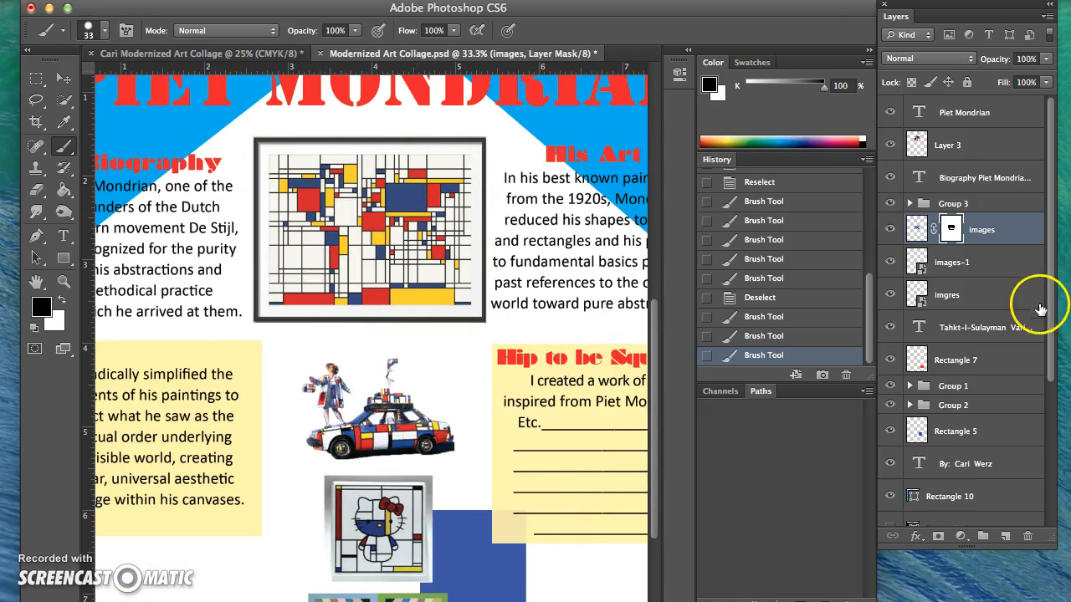
drag(1044, 306, 1039, 284)
click(961, 139)
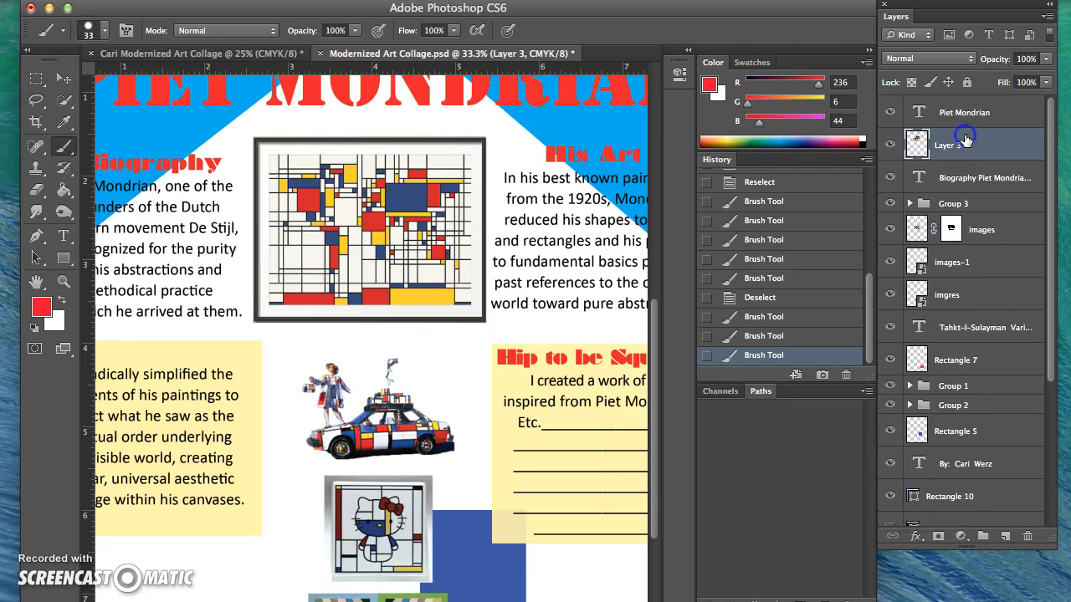
drag(63, 100, 101, 119)
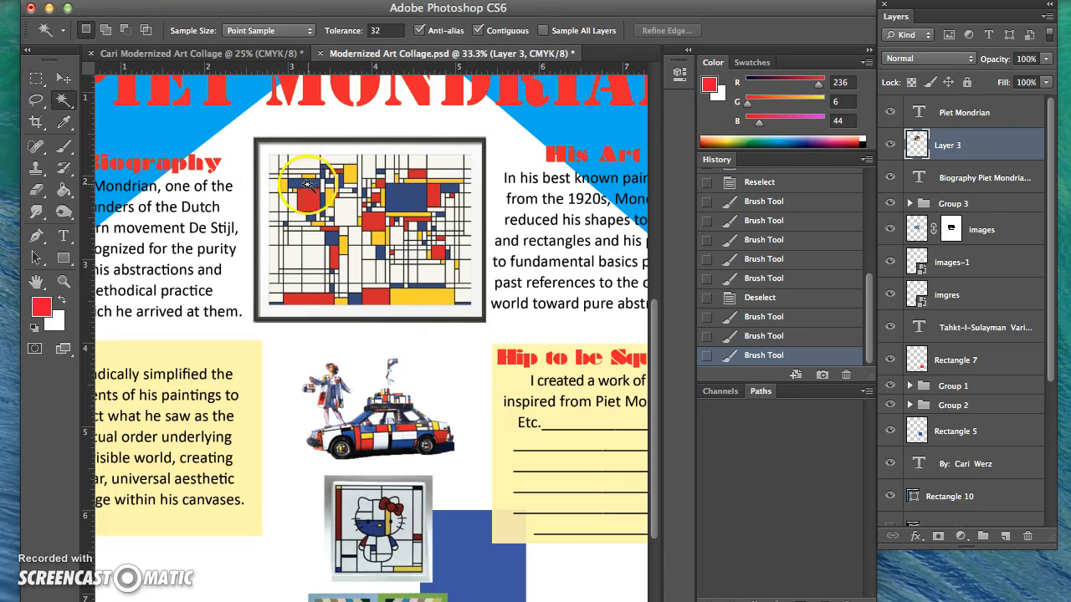
click(309, 201)
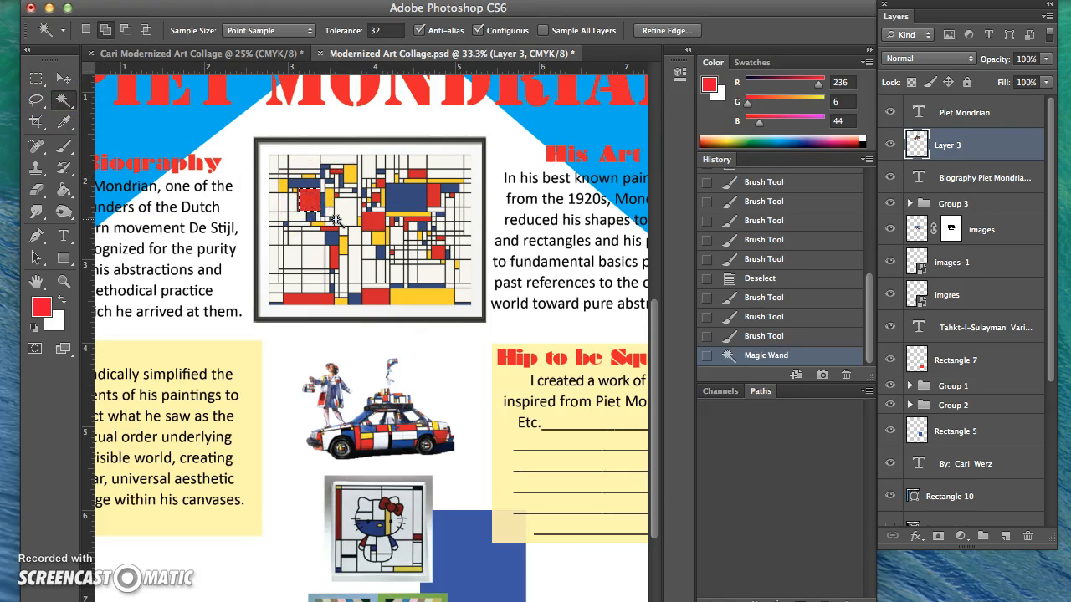
shift+click(412, 202)
shift+click(421, 299)
shift+click(377, 297)
shift+click(305, 299)
- Add the yellow rectangle near the painting's top to the Magic Wand selection
click(64, 104)
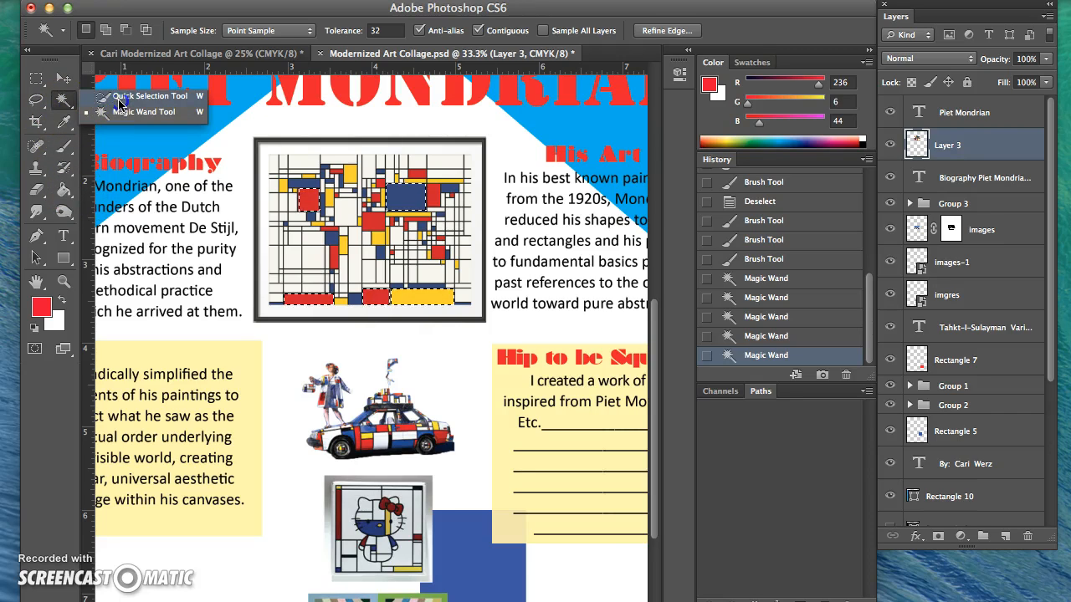
click(119, 100)
scroll(120, 101, down, 1)
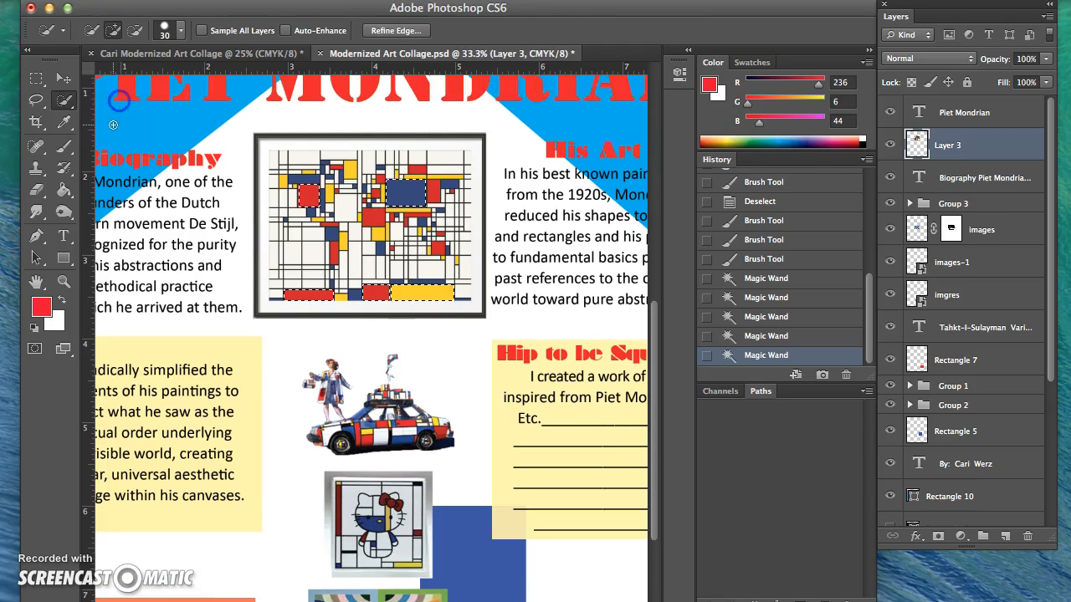
drag(67, 105, 106, 116)
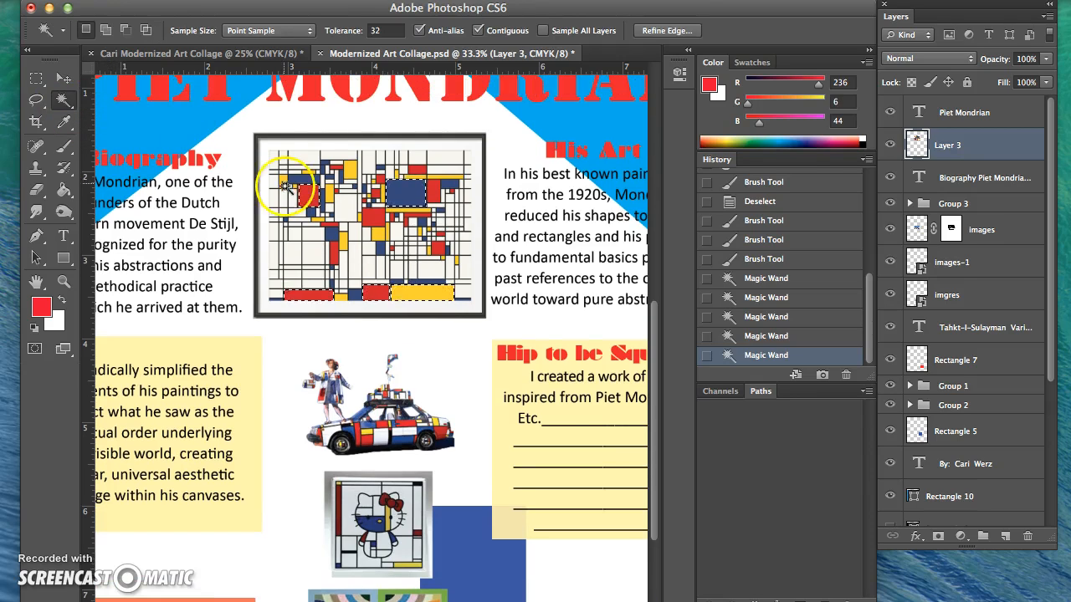
shift+click(346, 171)
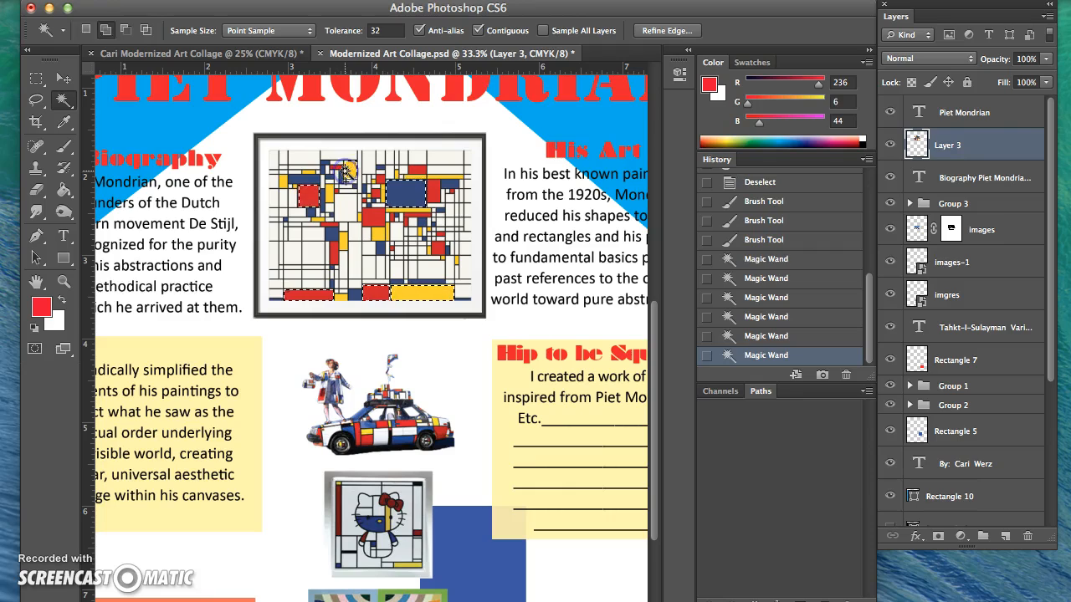
- Clear the selected color blocks from Layer 3 and undo the clearing
key(Delete)
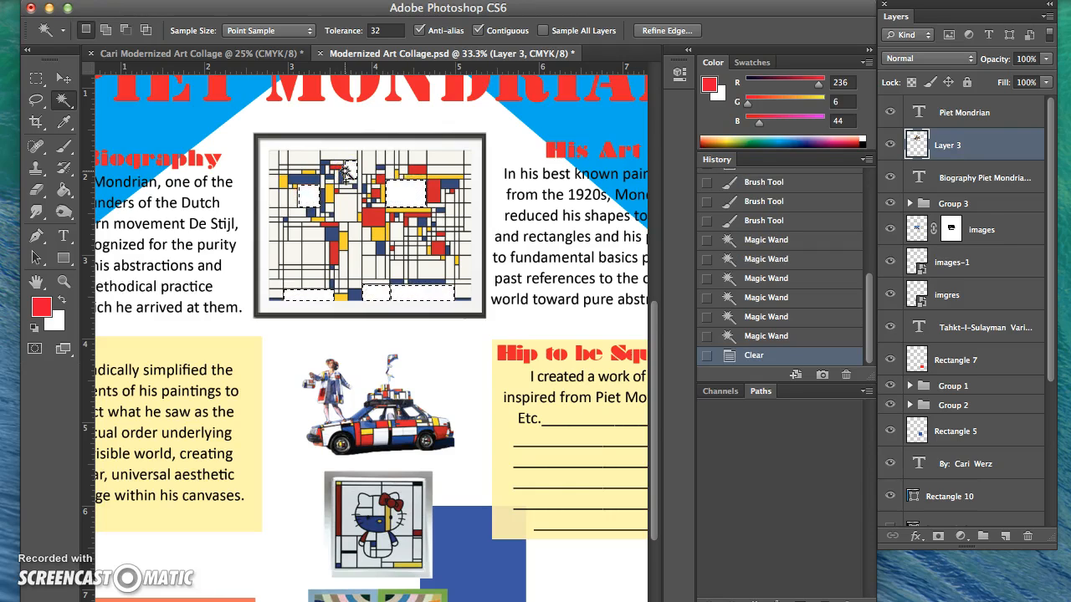
key(super+z)
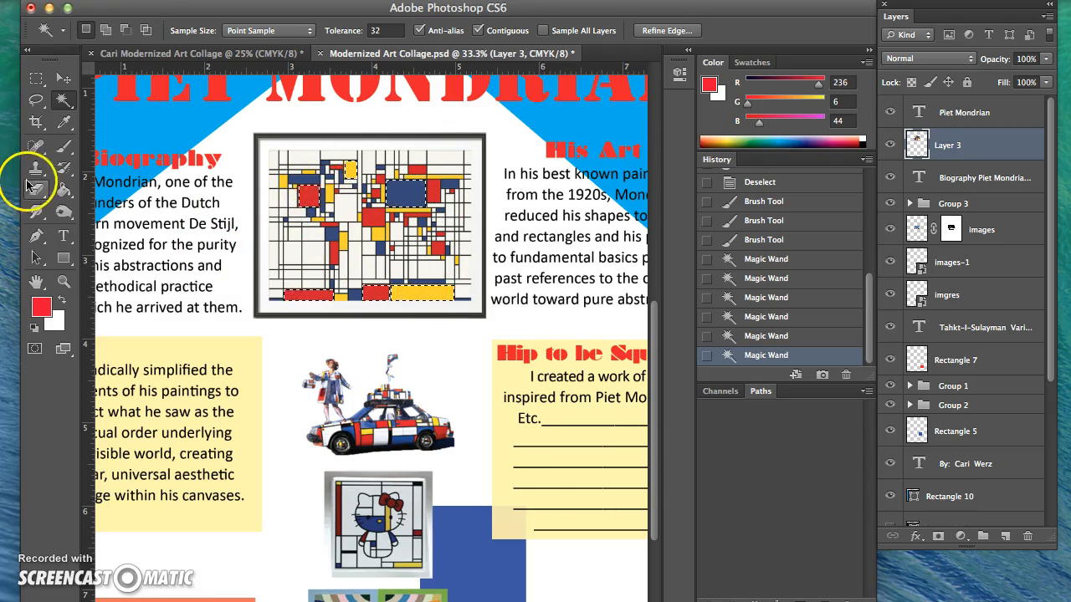
- Set the foreground color to turquoise 06ecde and brush it over the selected blocks of the painting on Layer 3
click(64, 147)
click(37, 308)
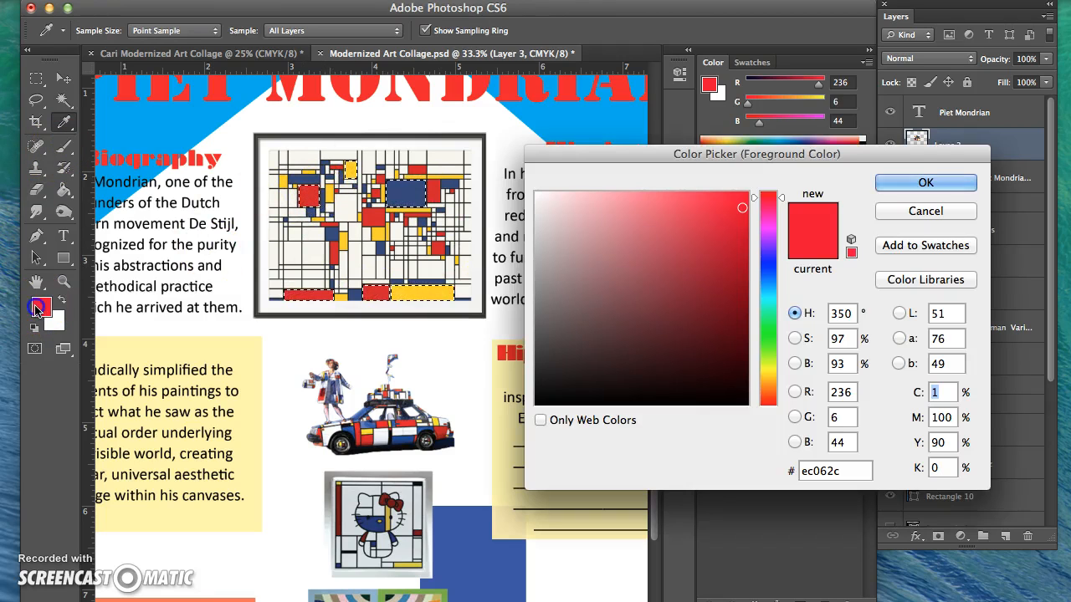
click(769, 302)
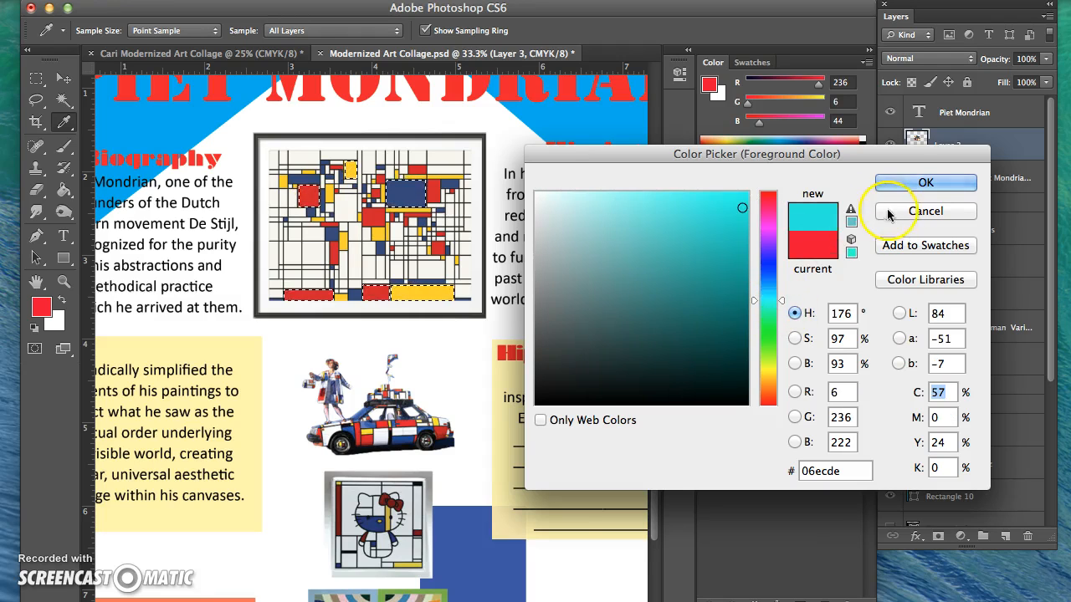
click(908, 182)
drag(247, 198, 284, 219)
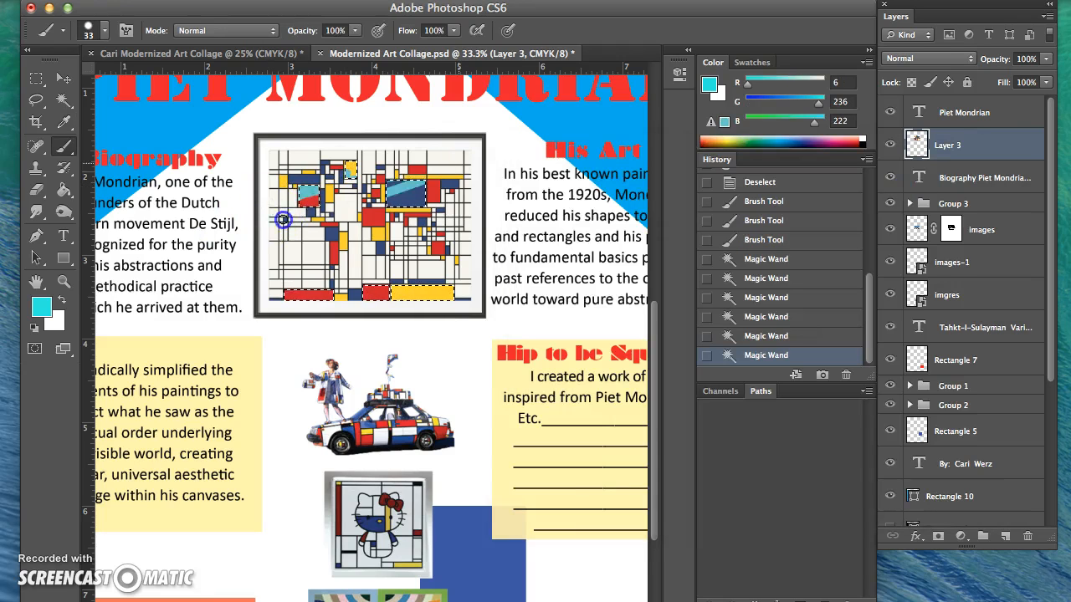
mouse_move(372, 310)
mouse_down()
mouse_move(285, 272)
mouse_move(452, 169)
mouse_move(283, 146)
mouse_move(272, 197)
mouse_move(244, 188)
mouse_move(247, 207)
mouse_move(501, 170)
mouse_move(402, 177)
mouse_move(335, 167)
mouse_up()
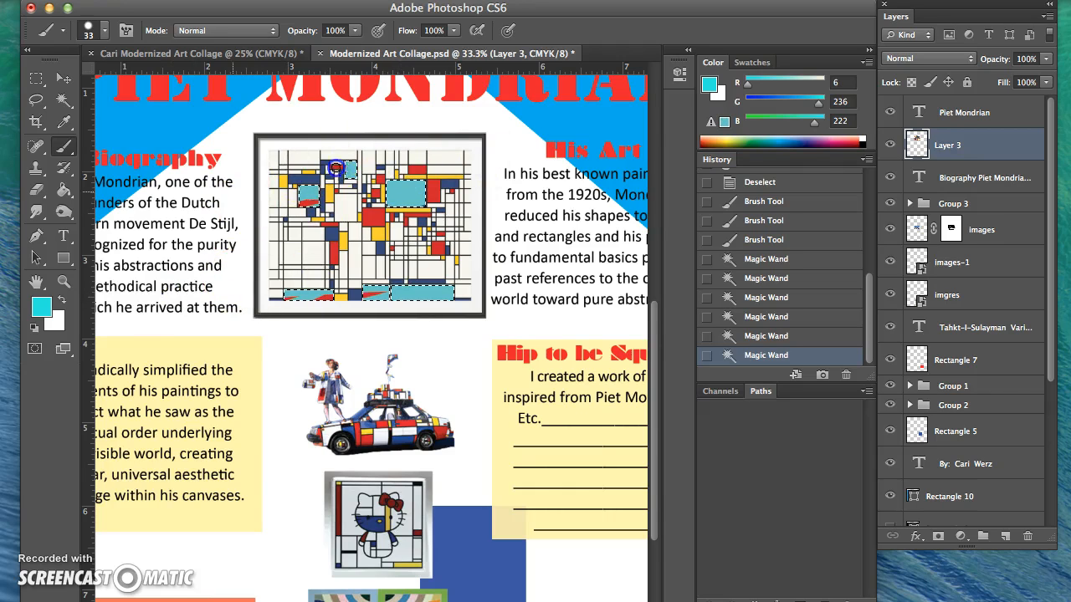
drag(346, 206, 380, 197)
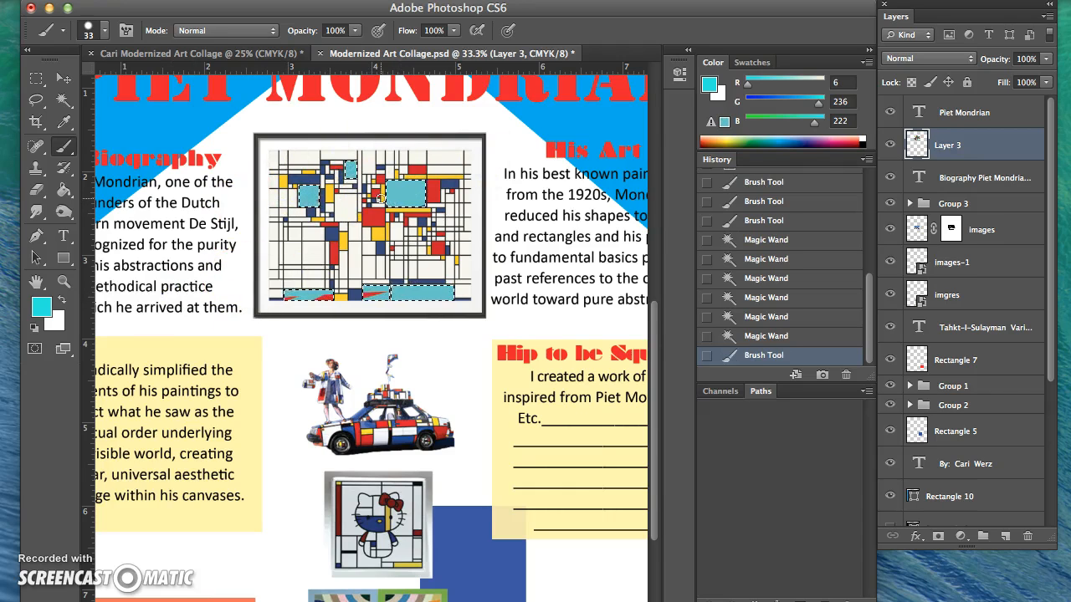